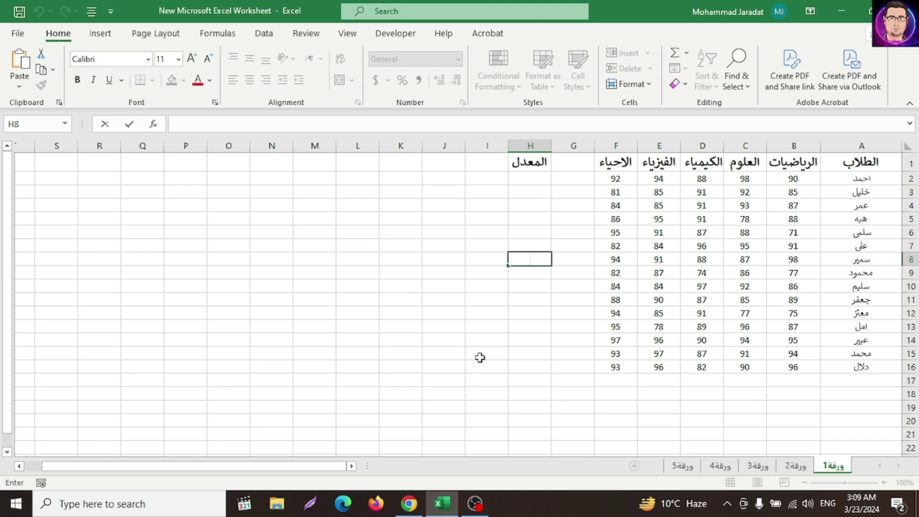
- Select the empty average cells H2:H15 on the grades sheet to review them
{"action": "left_click_drag", "start_coordinate": [524, 181], "coordinate": [527, 354]}
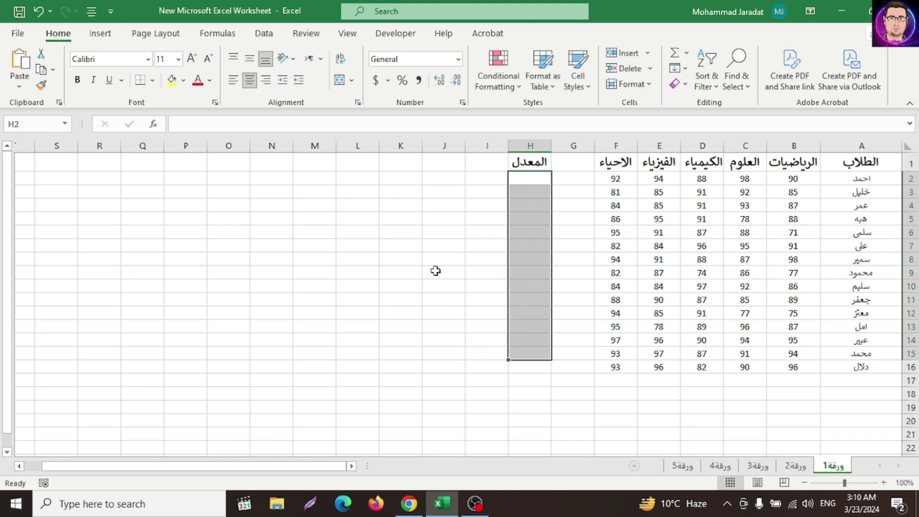
{"action": "left_click", "coordinate": [440, 246]}
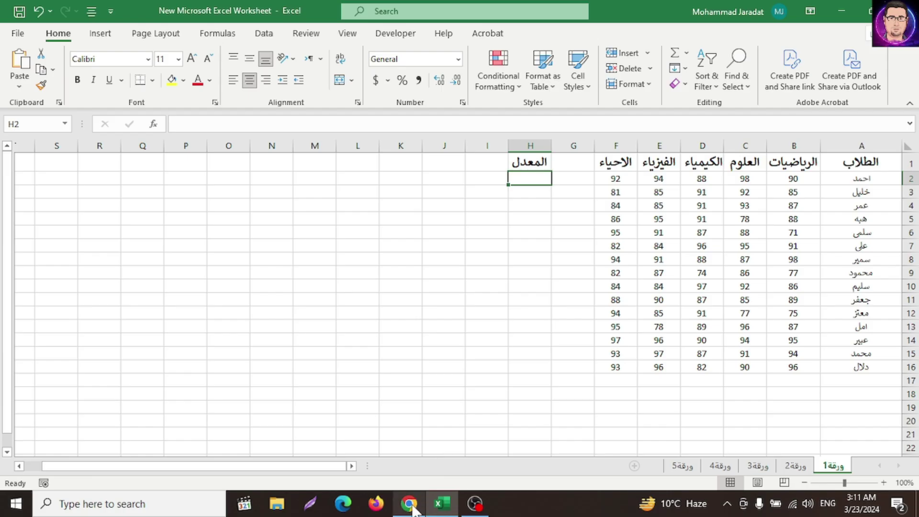
- Ask ChatGPT for a formula averaging B2:F2 and copy the returned =AVERAGE(B2:F2)
{"action": "left_click", "coordinate": [409, 503]}
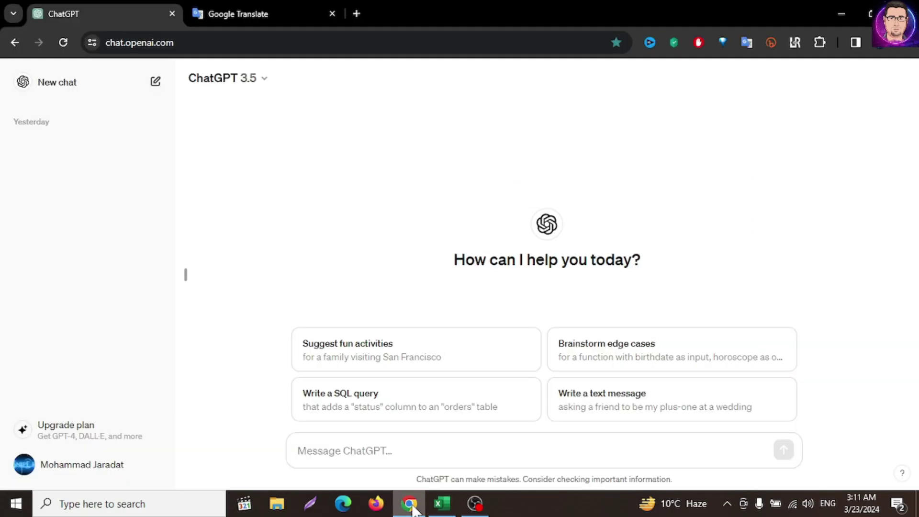
{"action": "right_click", "coordinate": [525, 452]}
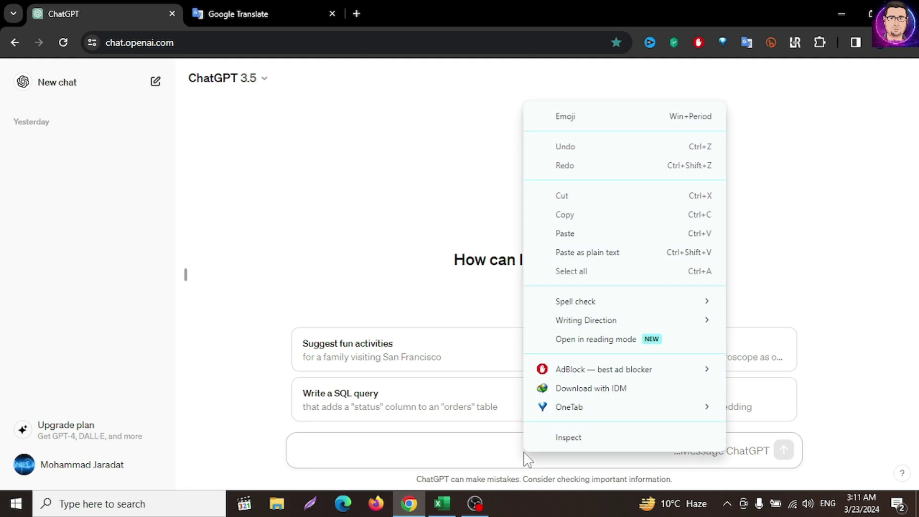
{"action": "left_click", "coordinate": [571, 235]}
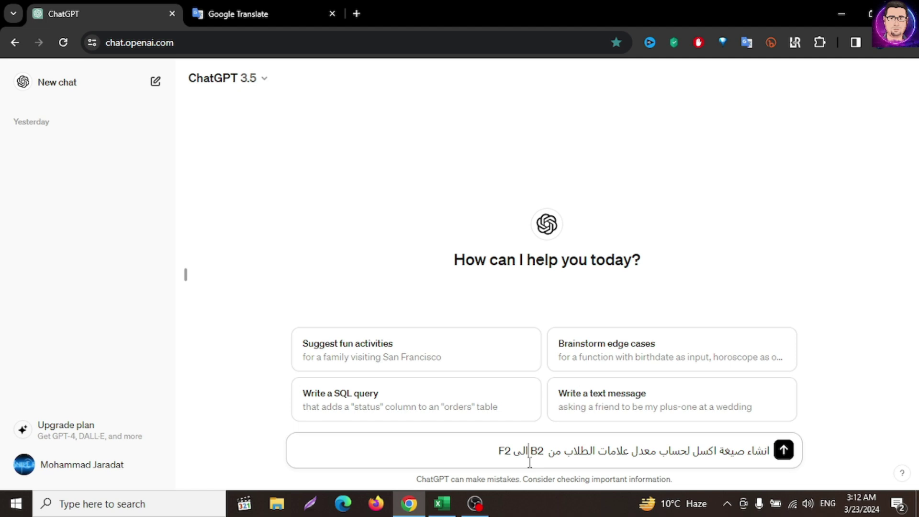
{"action": "left_click", "coordinate": [784, 450]}
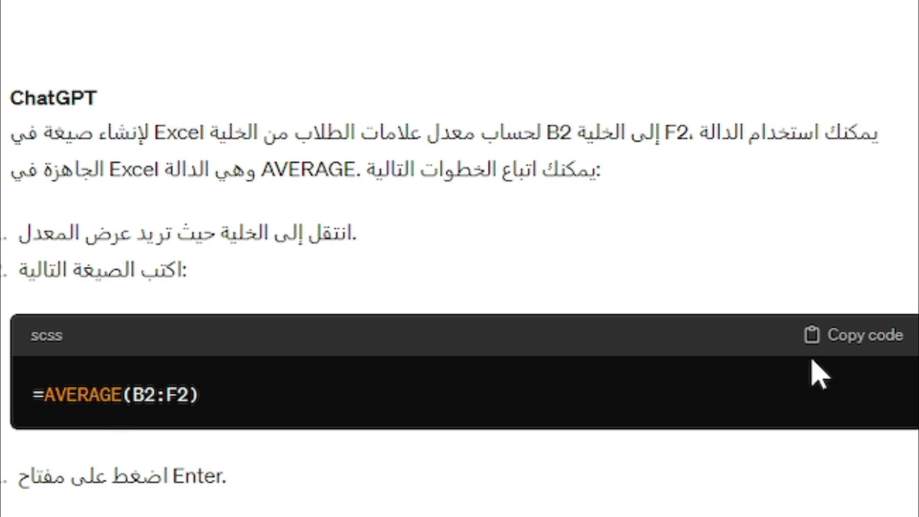
{"action": "left_click", "coordinate": [869, 338]}
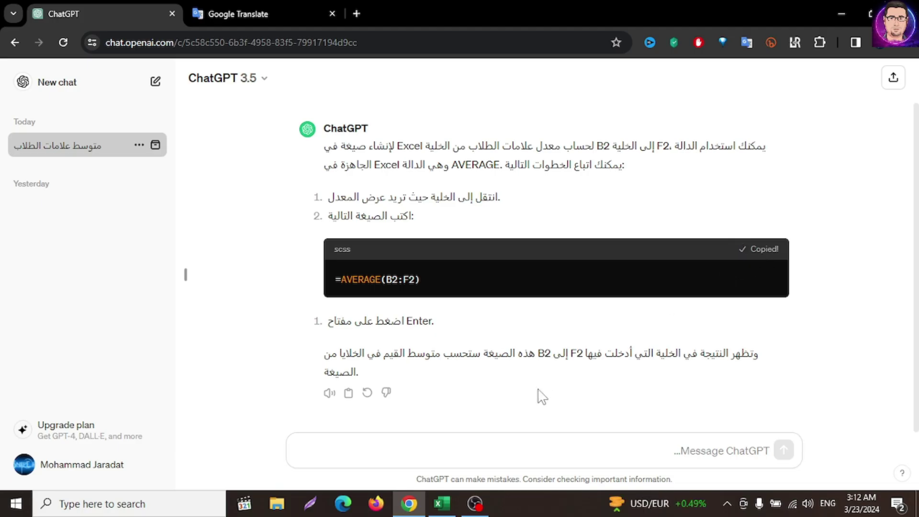
{"action": "left_click", "coordinate": [441, 504]}
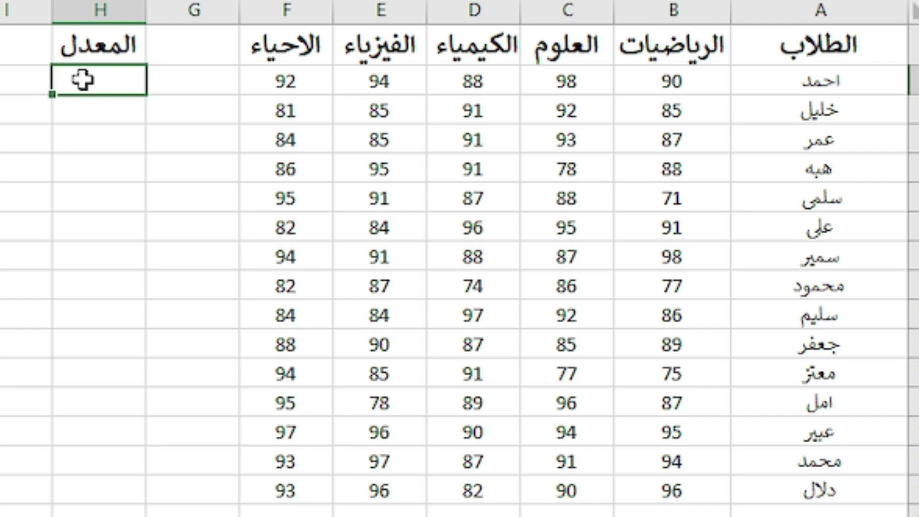
- Paste =AVERAGE(B2:F2) into H2 as text and fill it down to H16 (92.4 to 91.4)
{"action": "right_click", "coordinate": [82, 80]}
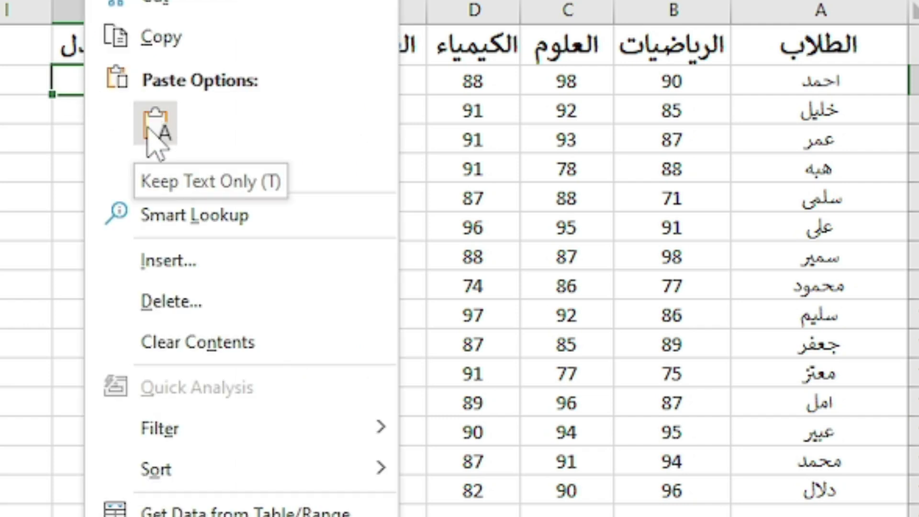
{"action": "left_click", "coordinate": [154, 125]}
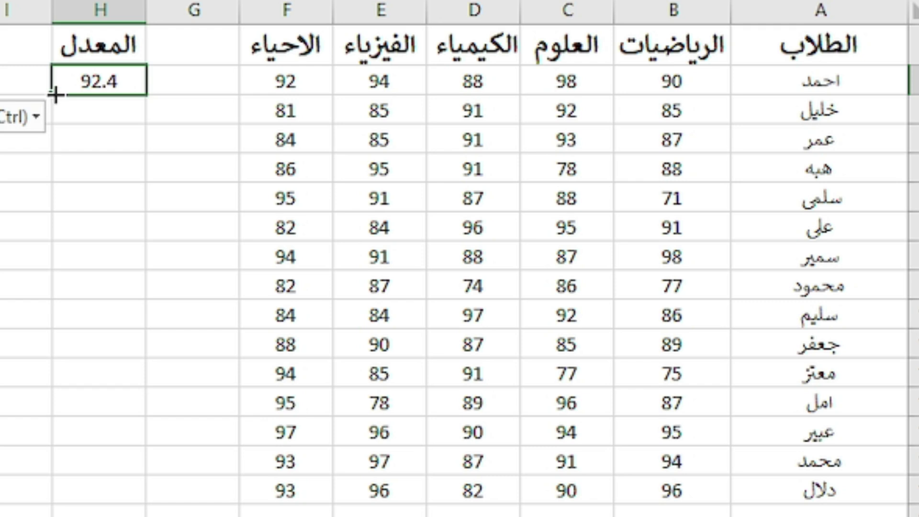
{"action": "left_click_drag", "start_coordinate": [55, 95], "coordinate": [98, 493]}
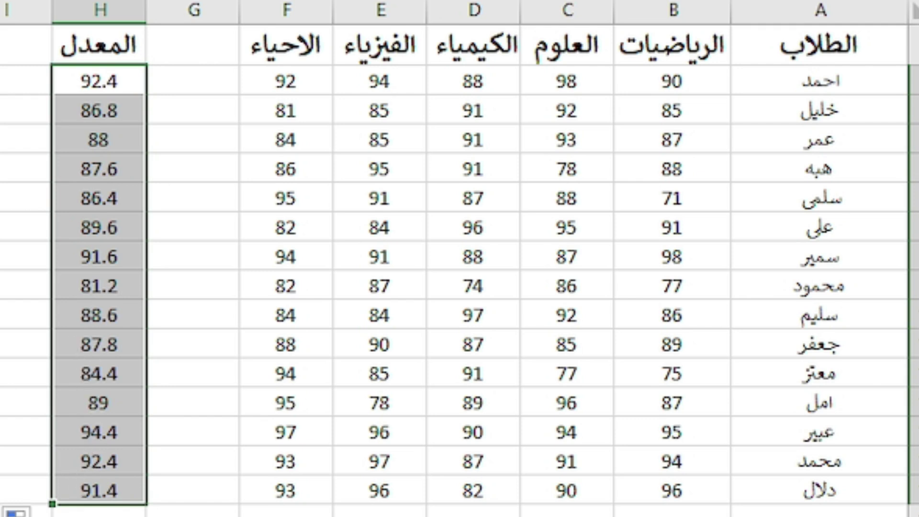
{"action": "left_click", "coordinate": [401, 286]}
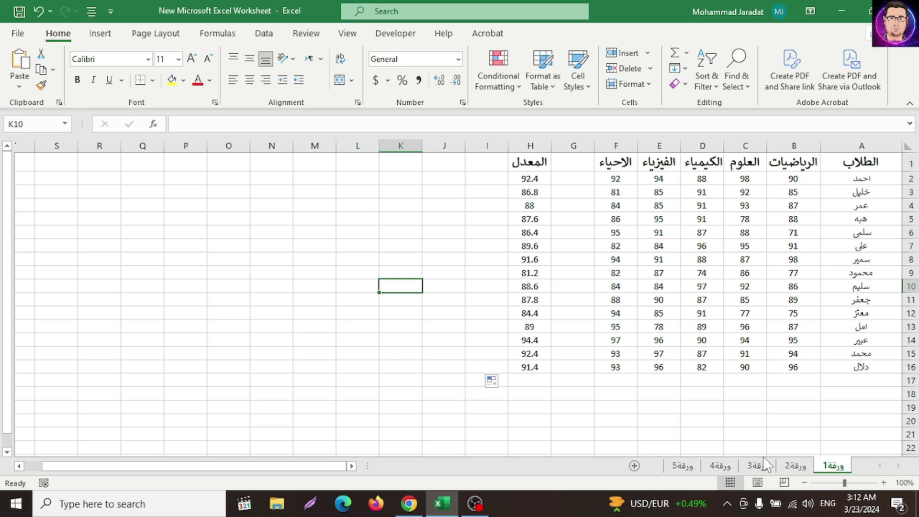
- Switch to sheet ورقة2 showing the comma-joined records and empty Name, Age, Email, ID.No columns
{"action": "left_click", "coordinate": [795, 467]}
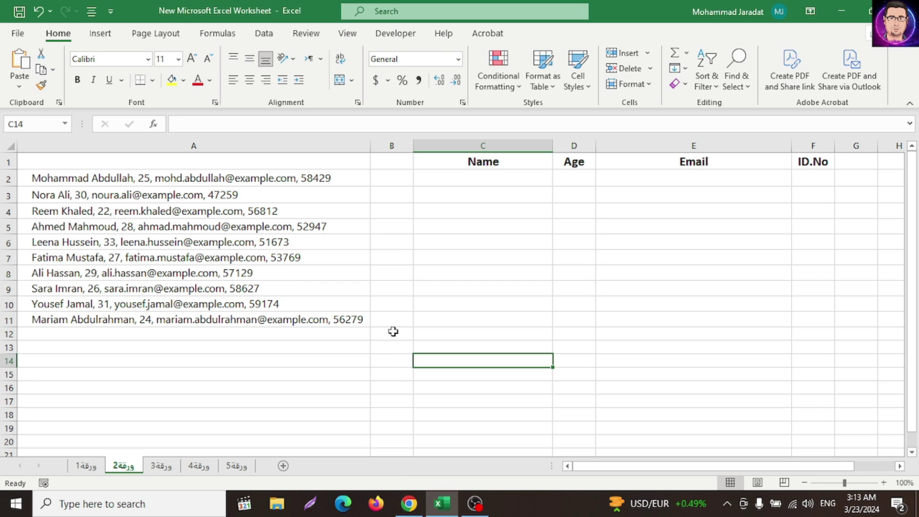
{"action": "left_click", "coordinate": [409, 503]}
- Paste the Arabic prompt asking to split A2's comma-separated text into C2, D2, E2, F2
{"action": "left_click", "coordinate": [606, 449]}
{"action": "right_click", "coordinate": [606, 449]}
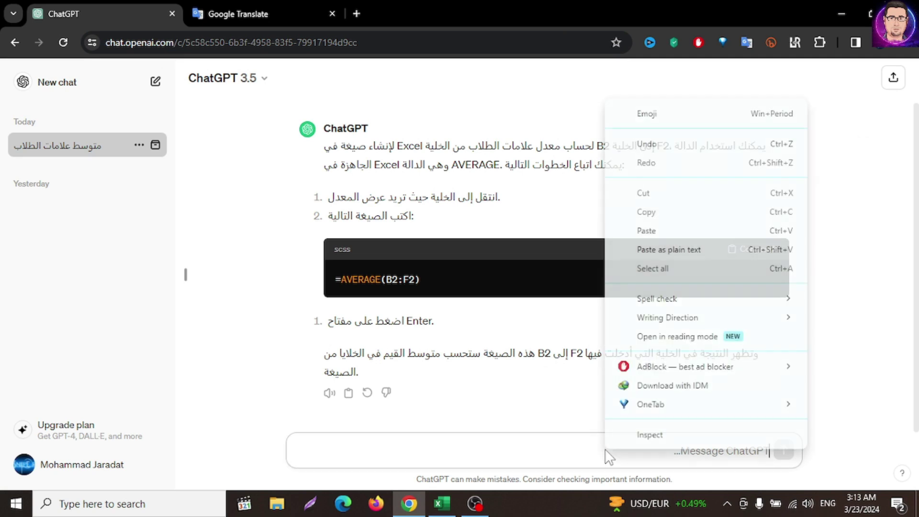
{"action": "left_click", "coordinate": [646, 231]}
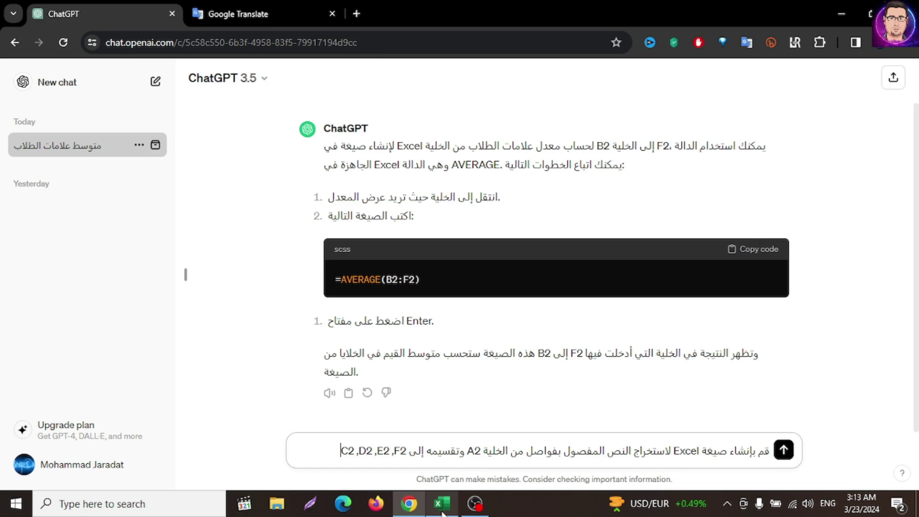
{"action": "left_click", "coordinate": [441, 504]}
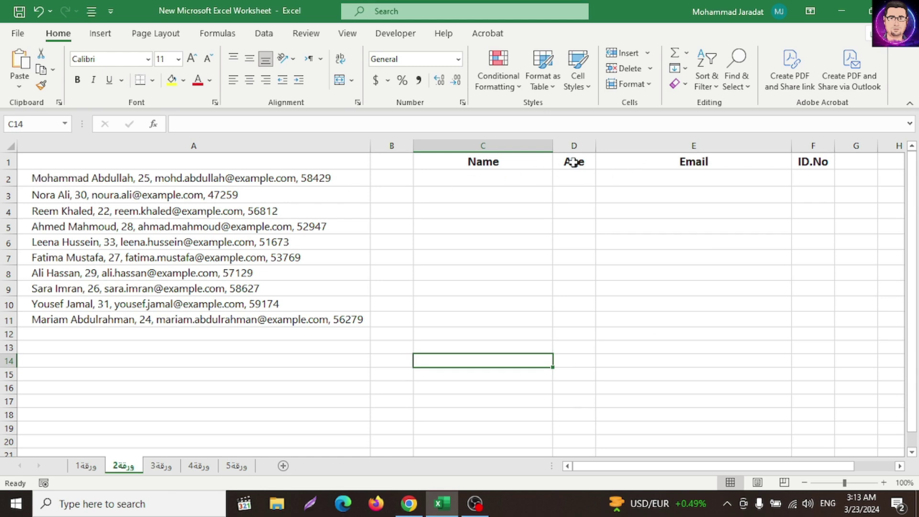
{"action": "left_click", "coordinate": [408, 502]}
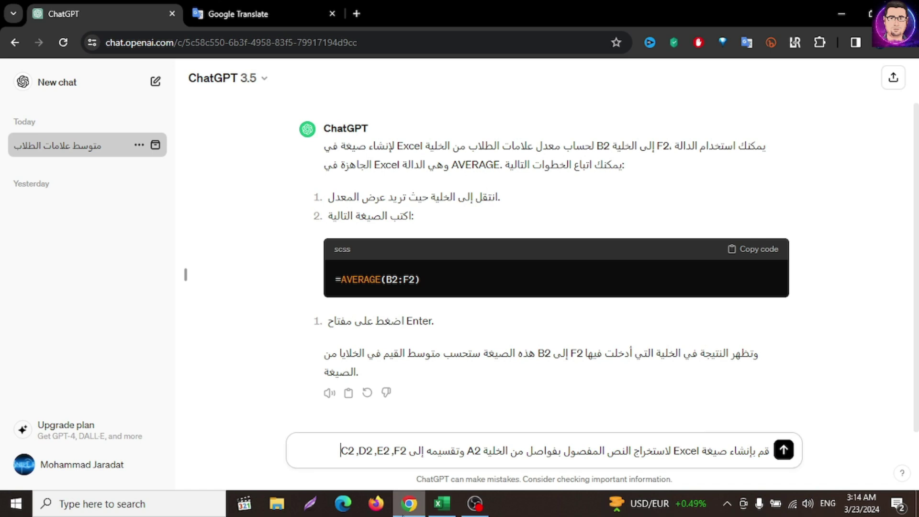
- Send the split prompt and copy the C2 name formula =LEFT(A2, FIND(",", A2) - 1)
{"action": "left_click", "coordinate": [784, 452]}
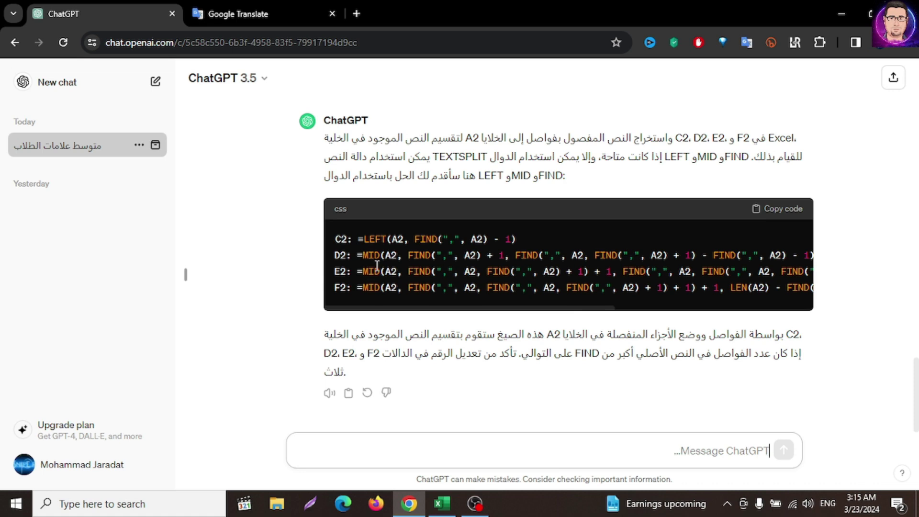
{"action": "left_click_drag", "start_coordinate": [360, 239], "coordinate": [430, 239]}
{"action": "left_click", "coordinate": [378, 242]}
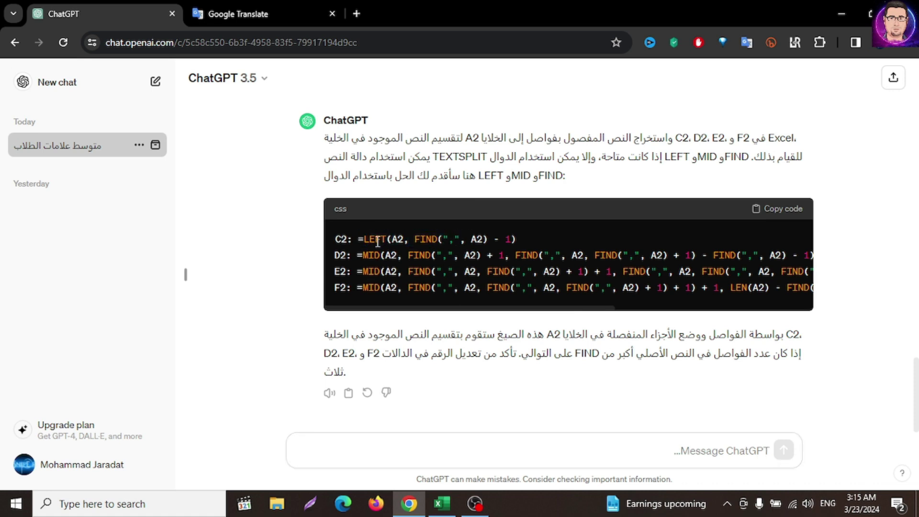
{"action": "left_click_drag", "start_coordinate": [362, 238], "coordinate": [511, 243]}
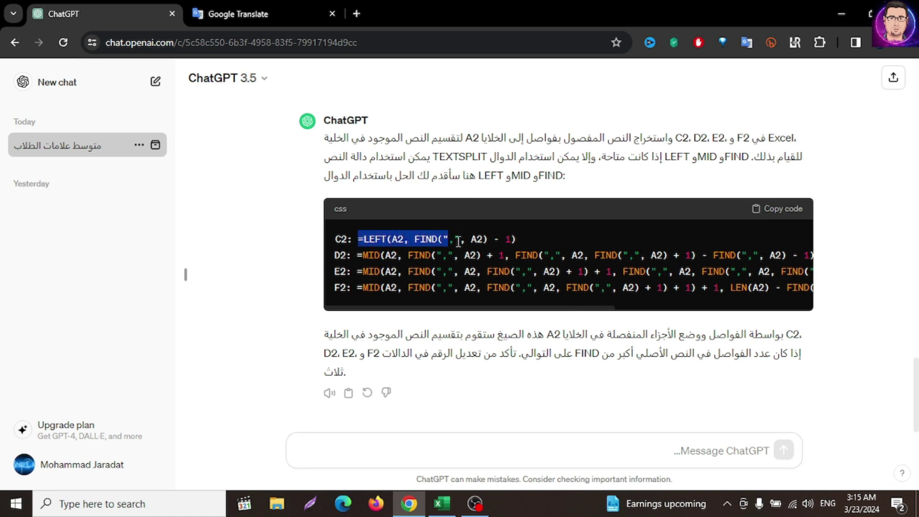
{"action": "right_click", "coordinate": [497, 237]}
{"action": "left_click", "coordinate": [530, 249]}
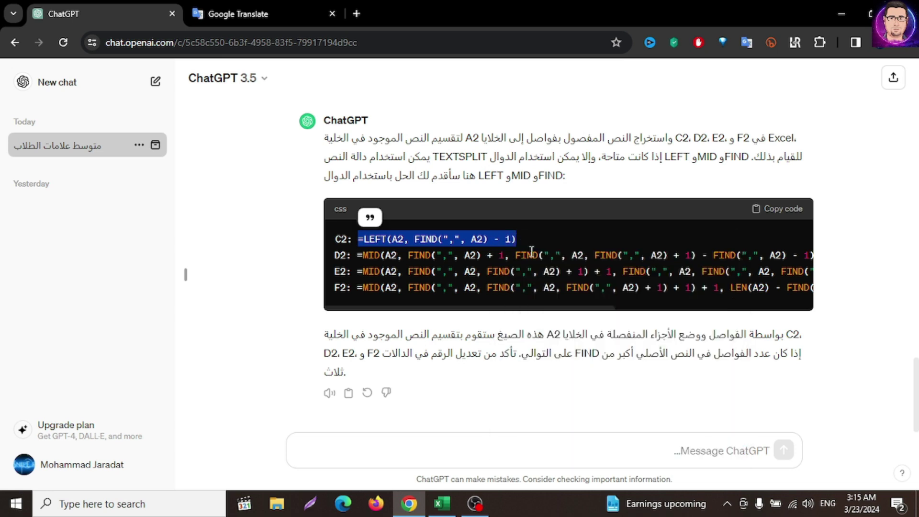
{"action": "left_click", "coordinate": [443, 504]}
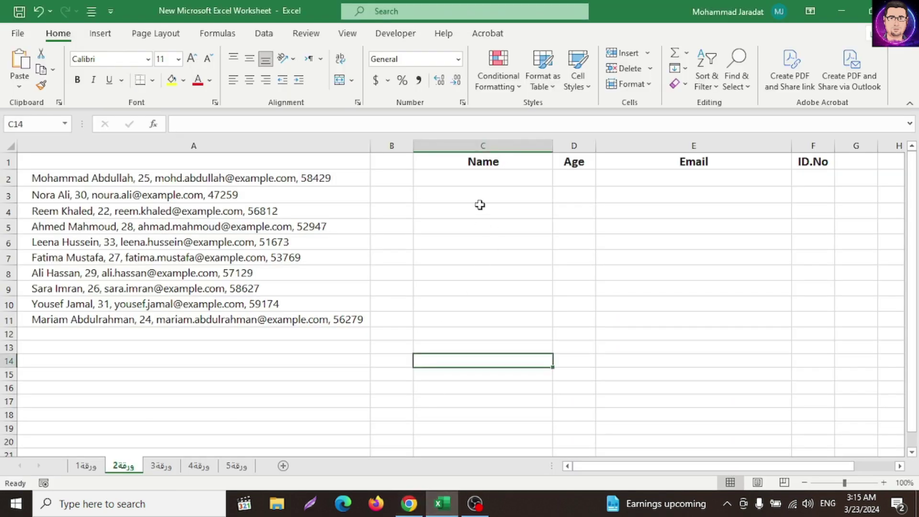
- Try pasting the copied name formula into C2, which remains blank
{"action": "left_click", "coordinate": [473, 182]}
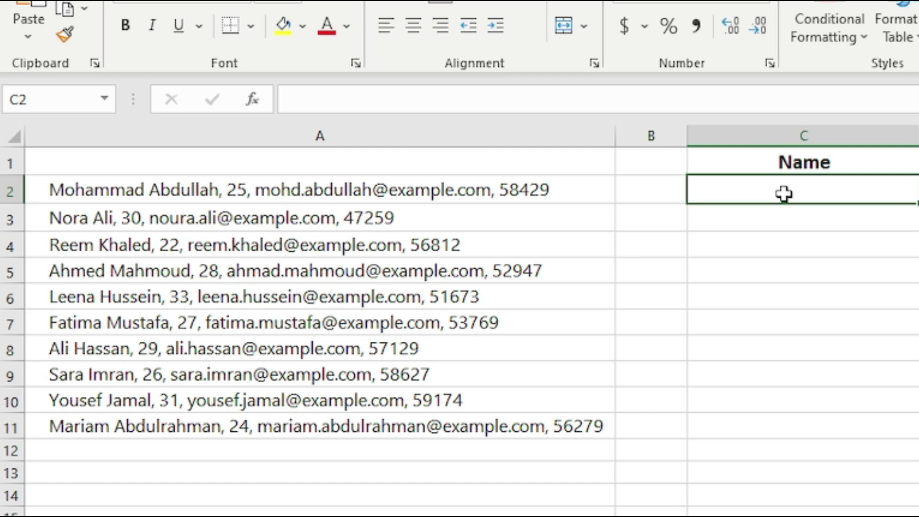
{"action": "right_click", "coordinate": [792, 196]}
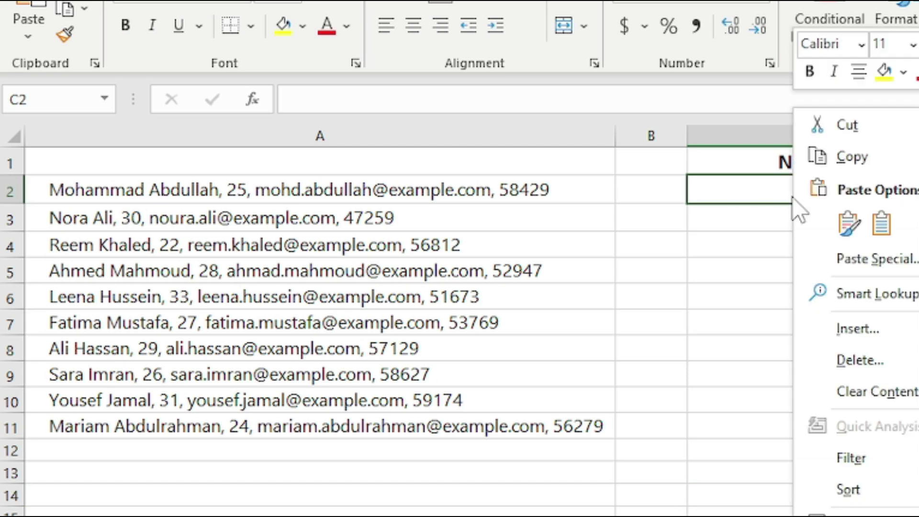
{"action": "left_click", "coordinate": [849, 223]}
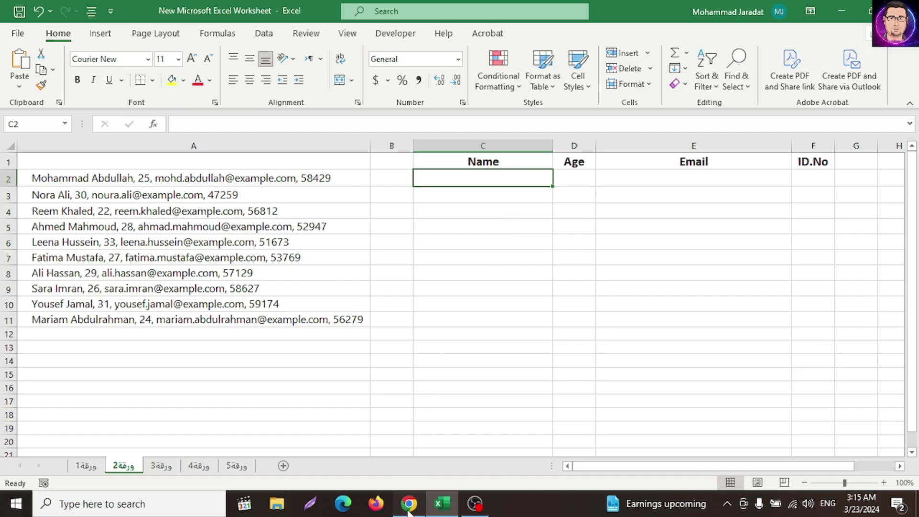
{"action": "left_click", "coordinate": [409, 504]}
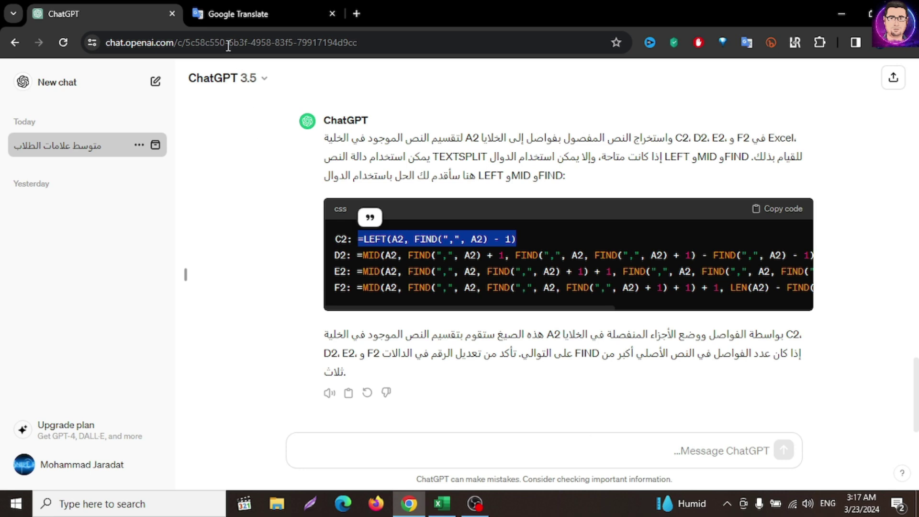
- Translate the Arabic request to split A2 into C2–F2 into English with Google Translate and copy it
{"action": "left_click", "coordinate": [231, 19]}
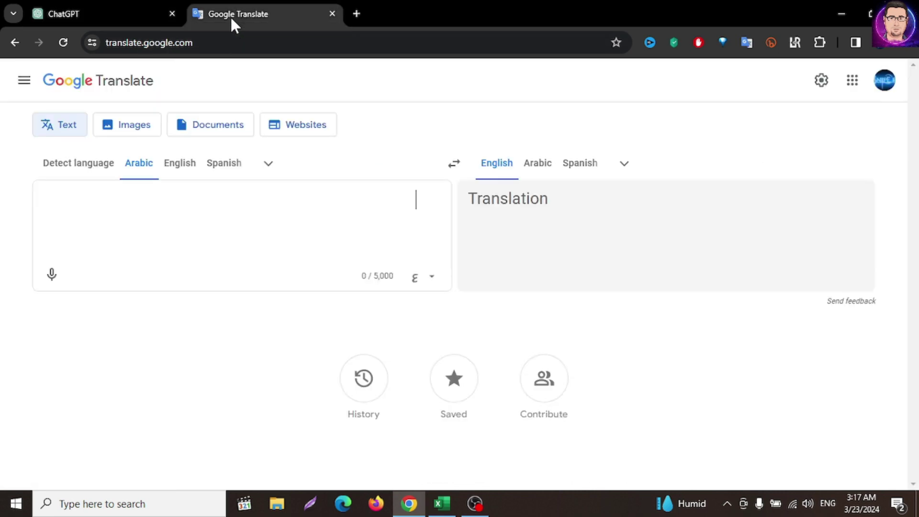
{"action": "right_click", "coordinate": [171, 208]}
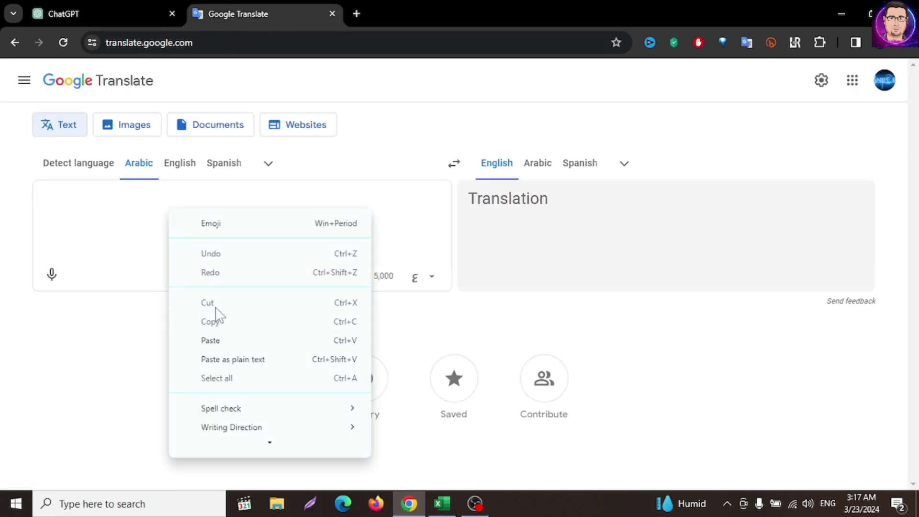
{"action": "left_click", "coordinate": [217, 340]}
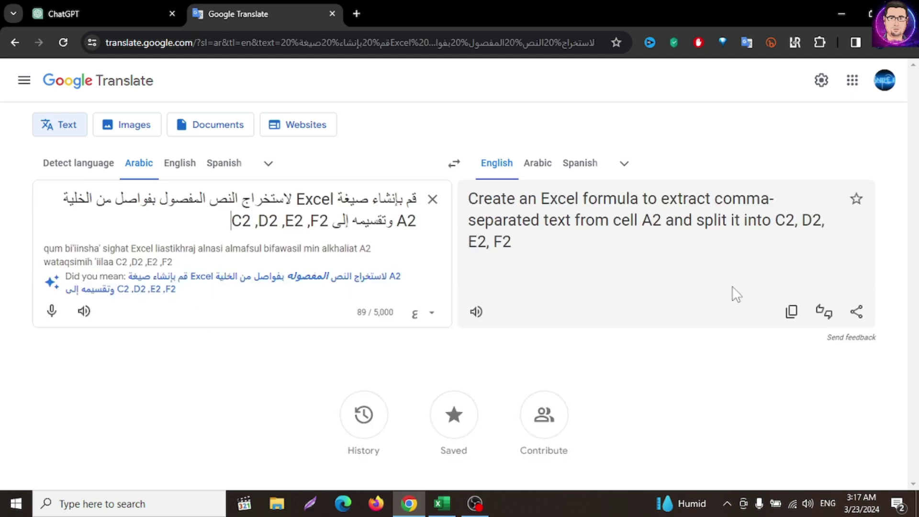
{"action": "left_click", "coordinate": [792, 311]}
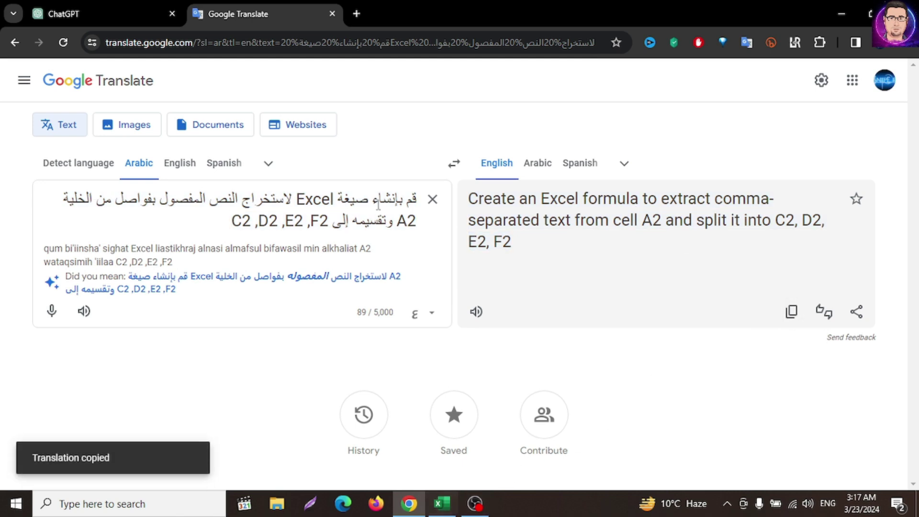
{"action": "left_click", "coordinate": [62, 10]}
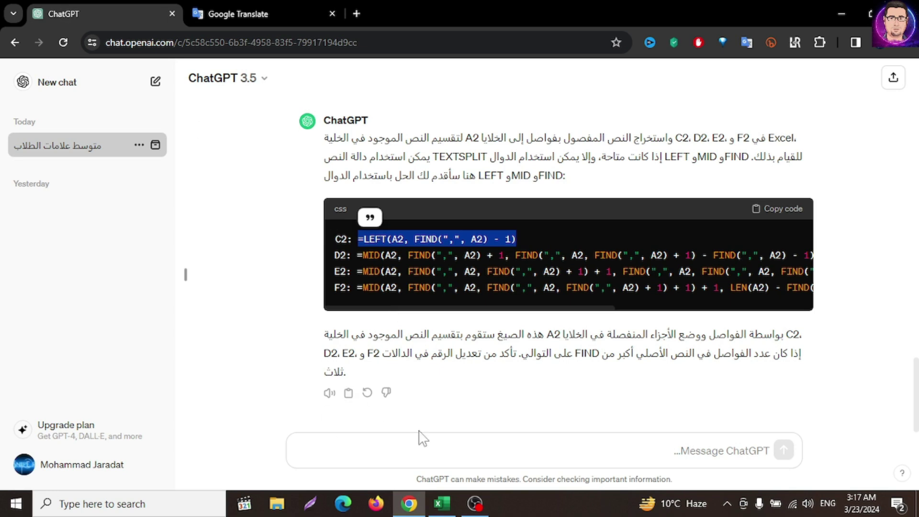
- Send the English split request to ChatGPT and copy its TRIM/MID/SUBSTITUTE formula for C2
{"action": "left_click", "coordinate": [666, 450]}
{"action": "right_click", "coordinate": [652, 452]}
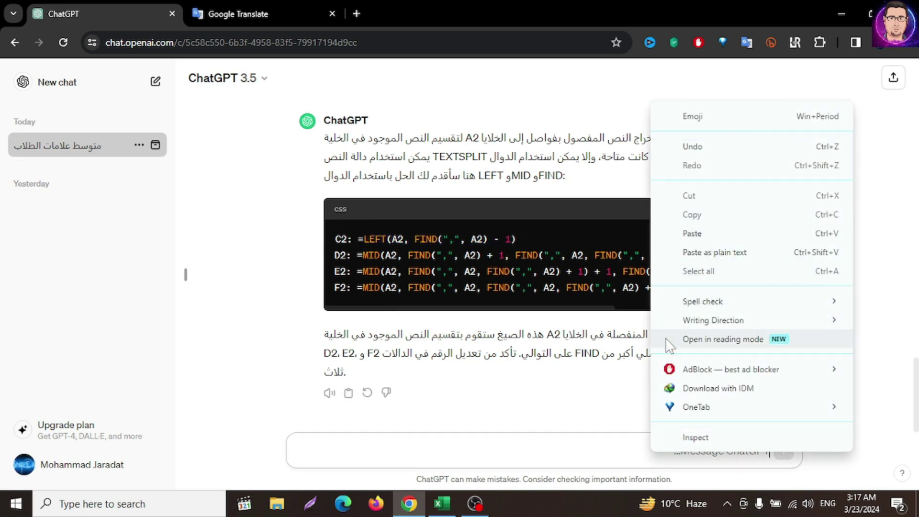
{"action": "left_click", "coordinate": [693, 242]}
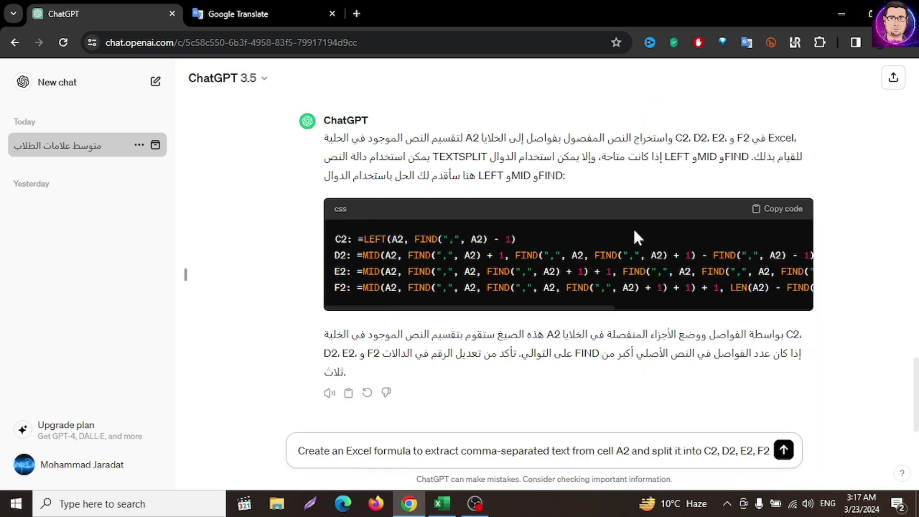
{"action": "key", "text": "Return"}
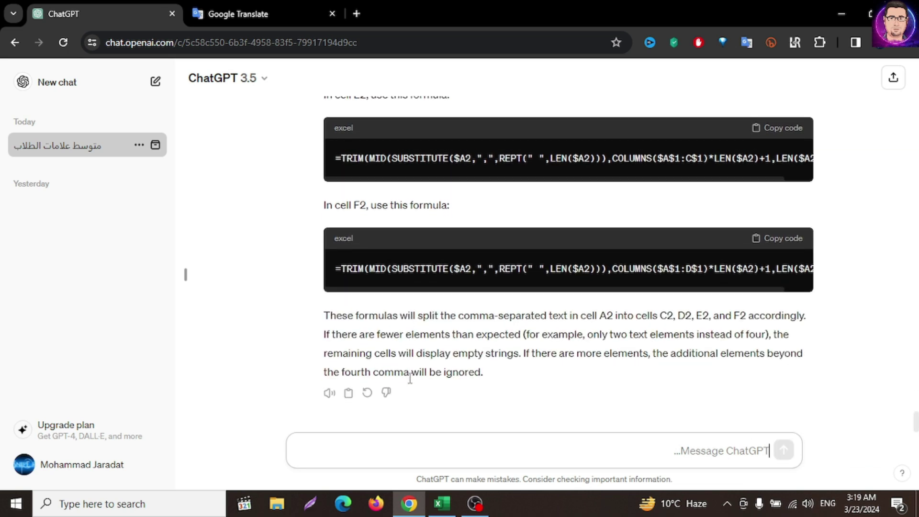
{"action": "scroll", "coordinate": [430, 346], "scroll_direction": "up", "scroll_amount": 4}
{"action": "scroll", "coordinate": [430, 346], "scroll_direction": "up", "scroll_amount": 1}
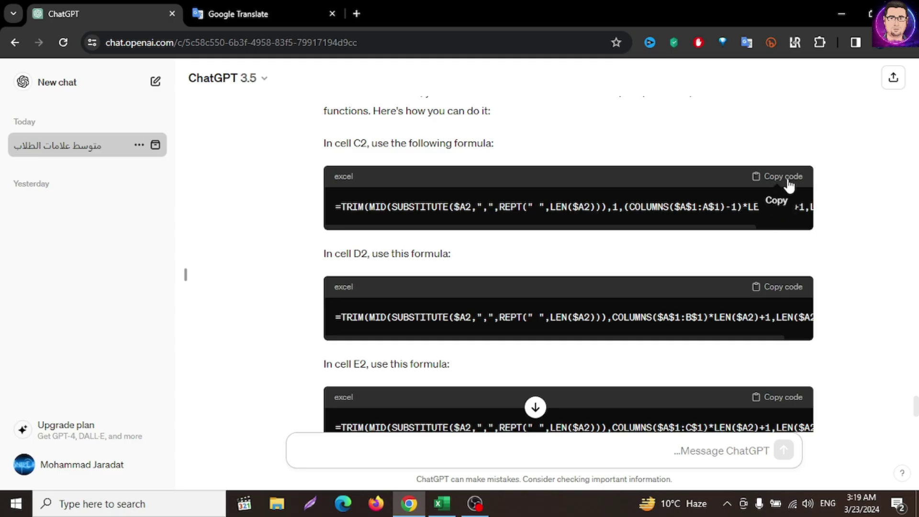
{"action": "left_click", "coordinate": [790, 184]}
{"action": "left_click", "coordinate": [442, 503]}
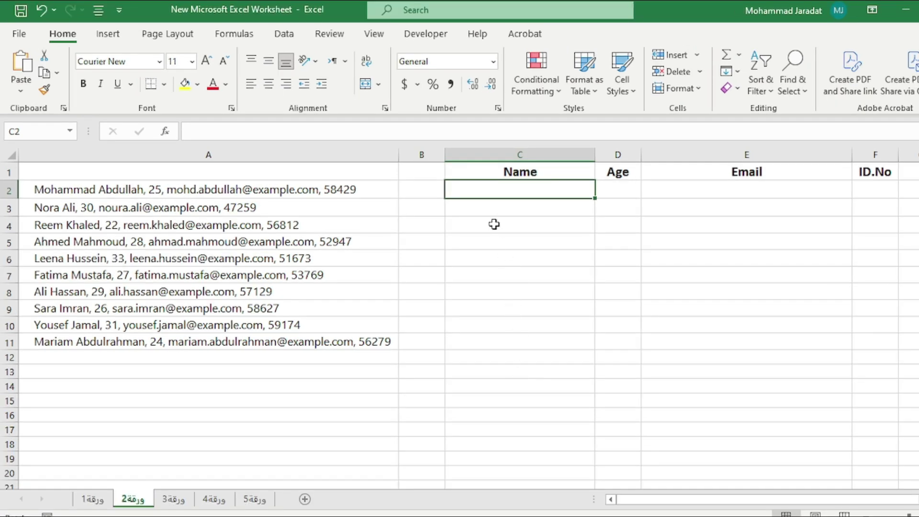
- Paste the TRIM/MID split formula into C2 and fill it across to F2
{"action": "right_click", "coordinate": [506, 189]}
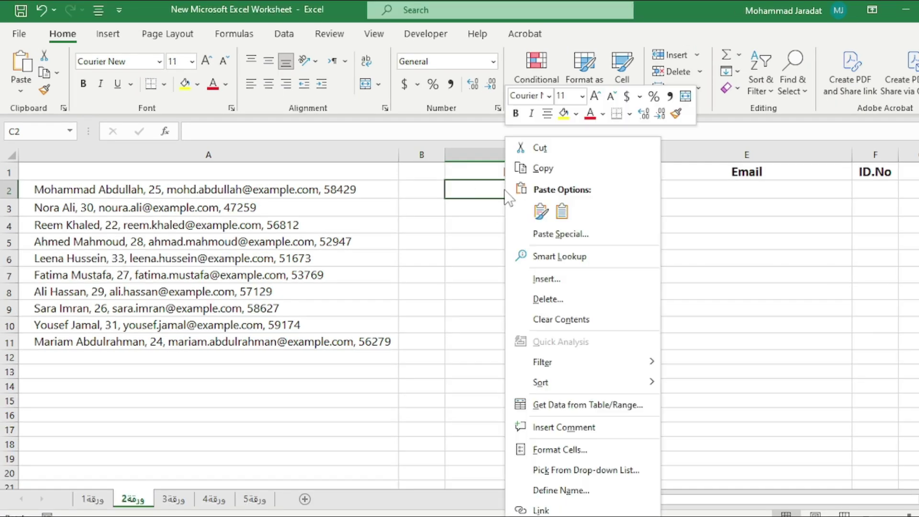
{"action": "left_click", "coordinate": [540, 213]}
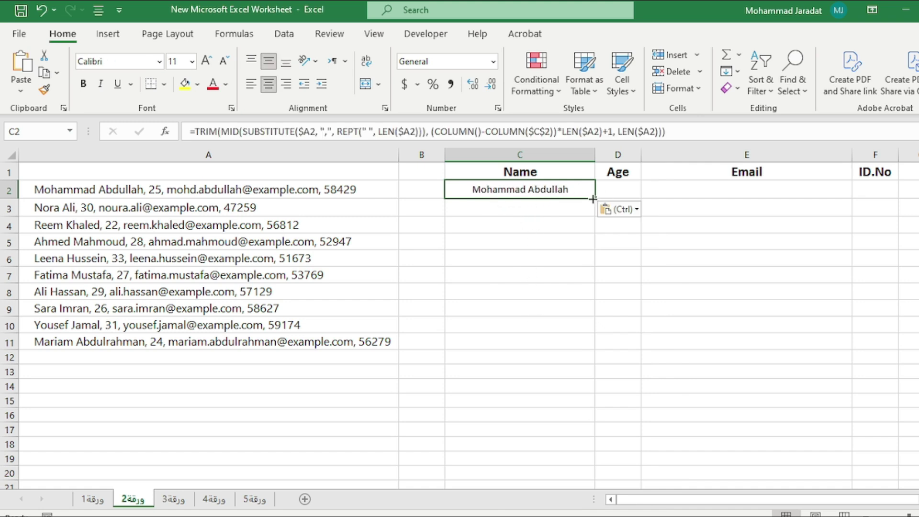
{"action": "left_click_drag", "start_coordinate": [597, 198], "coordinate": [776, 199]}
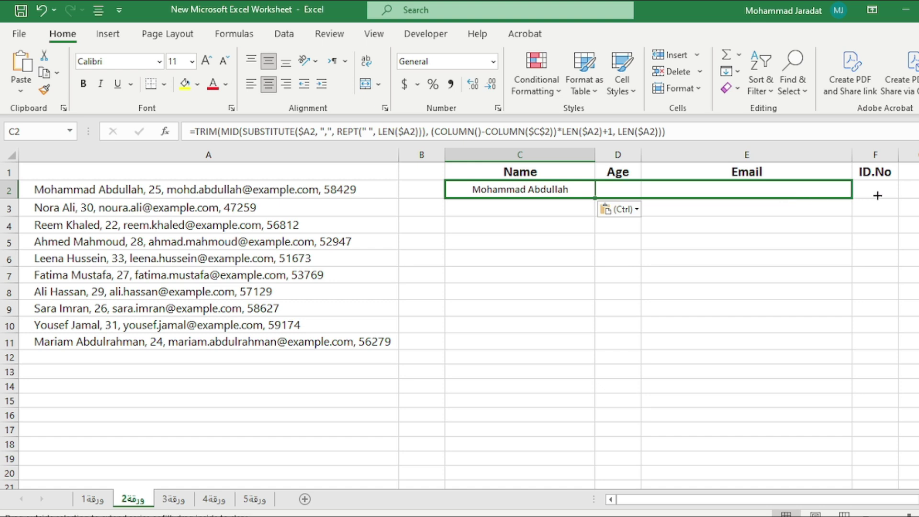
{"action": "left_click_drag", "start_coordinate": [877, 196], "coordinate": [877, 196]}
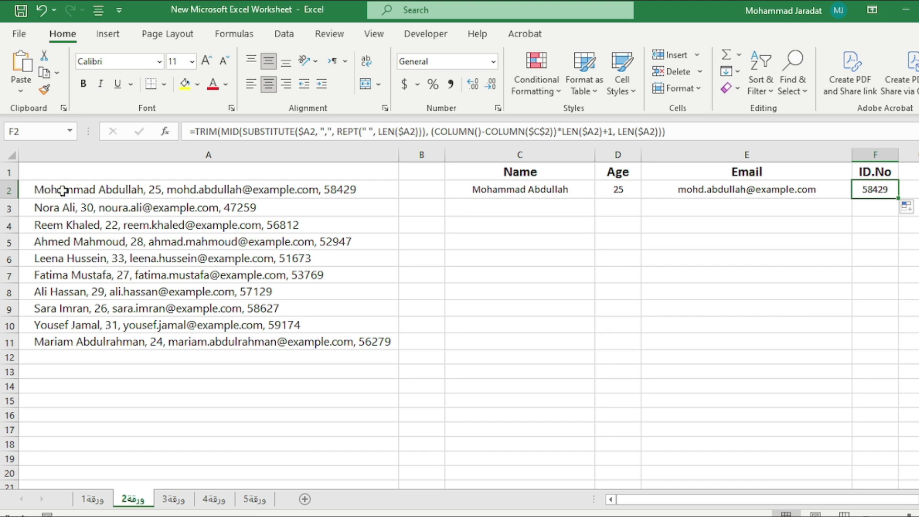
{"action": "left_click", "coordinate": [691, 247]}
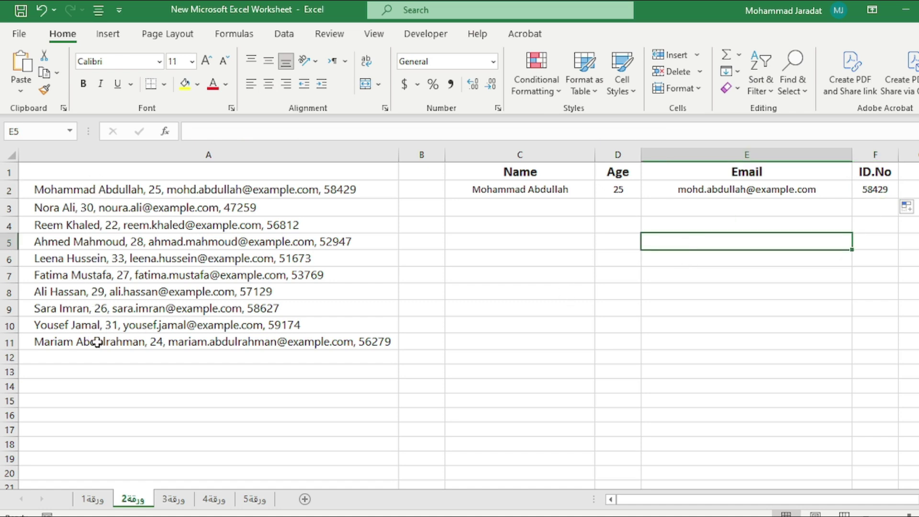
- Fill the C2:F2 split formulas down to row 11 so all ten records are separated
{"action": "left_click", "coordinate": [465, 192]}
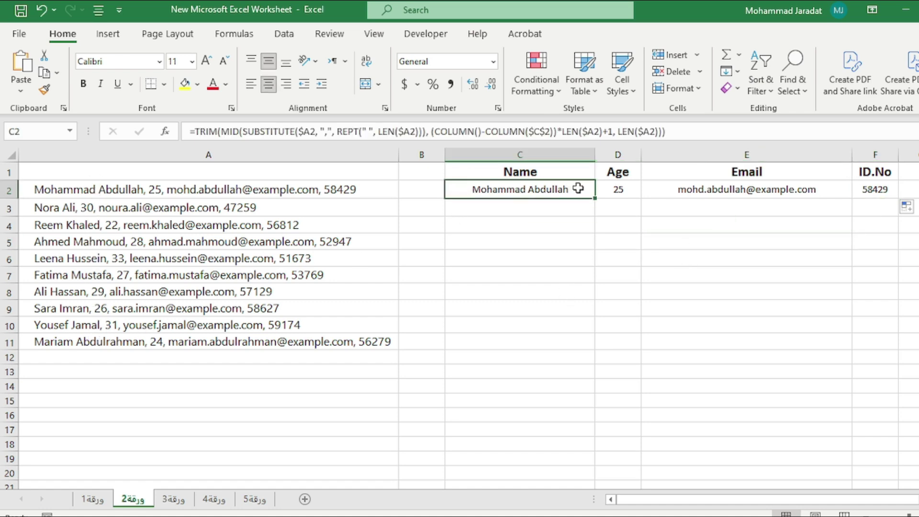
{"action": "left_click_drag", "start_coordinate": [579, 188], "coordinate": [875, 190]}
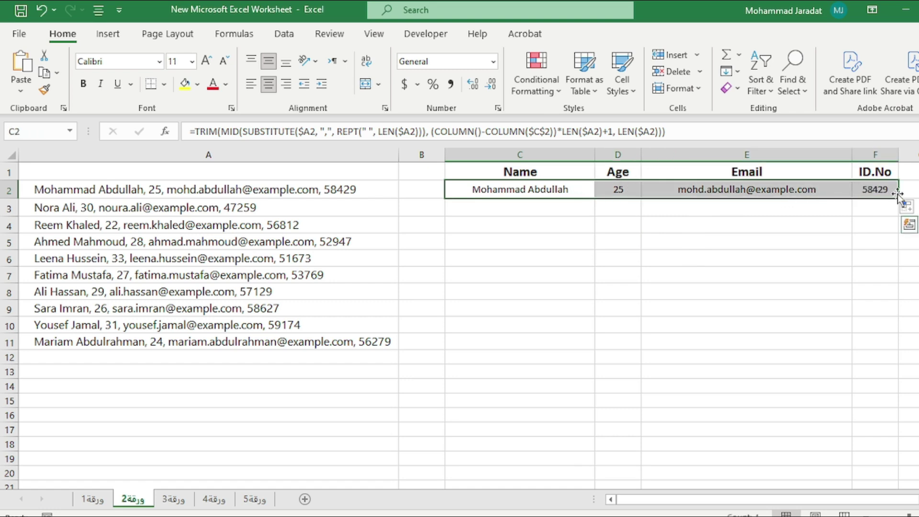
{"action": "key", "text": "ctrl+z"}
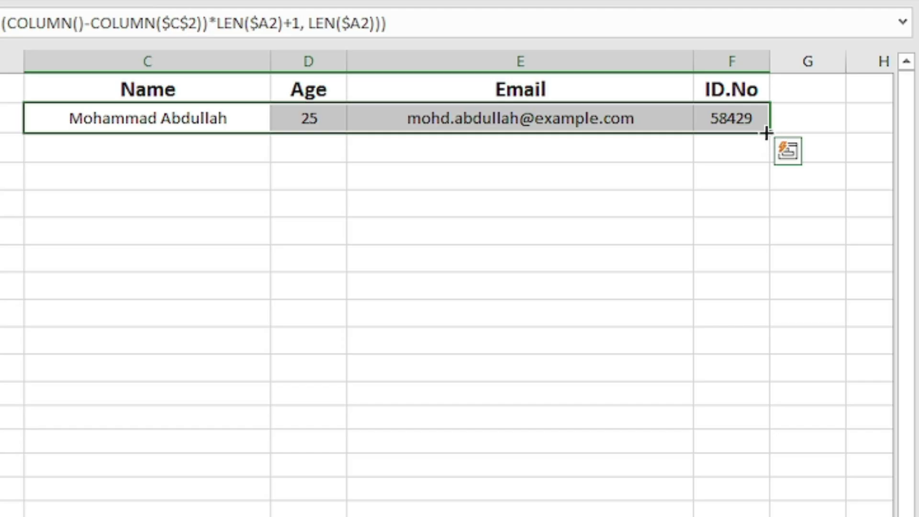
{"action": "left_click_drag", "start_coordinate": [767, 133], "coordinate": [759, 356]}
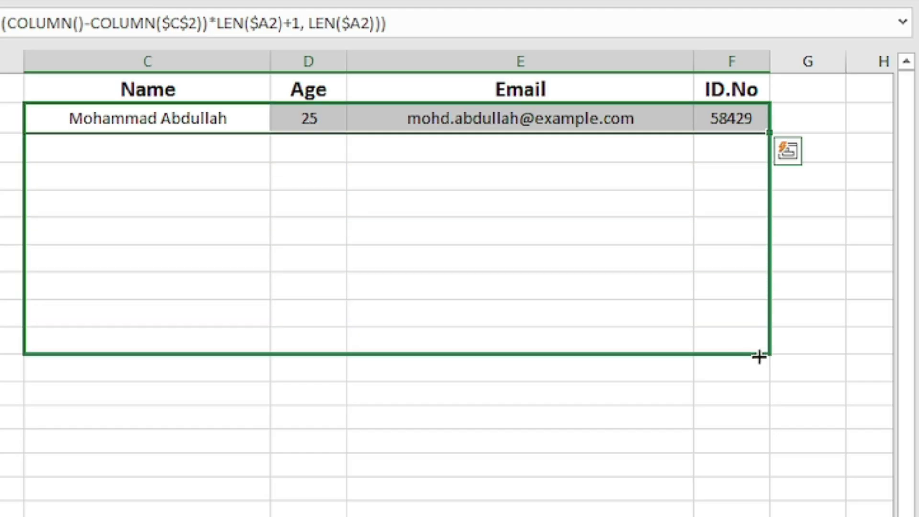
{"action": "left_click_drag", "start_coordinate": [764, 367], "coordinate": [765, 376]}
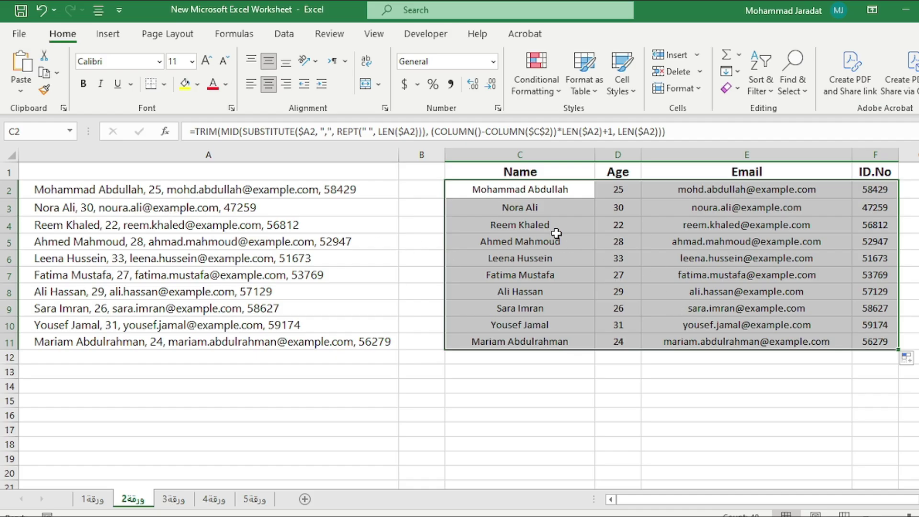
{"action": "left_click", "coordinate": [378, 400]}
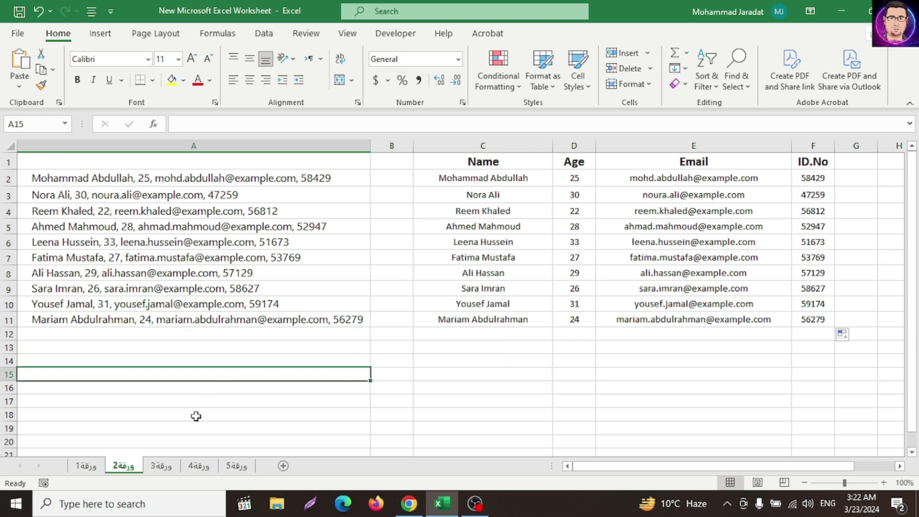
- Switch to the ورقة3 sheet with the employee arrival-time table
{"action": "left_click", "coordinate": [162, 464]}
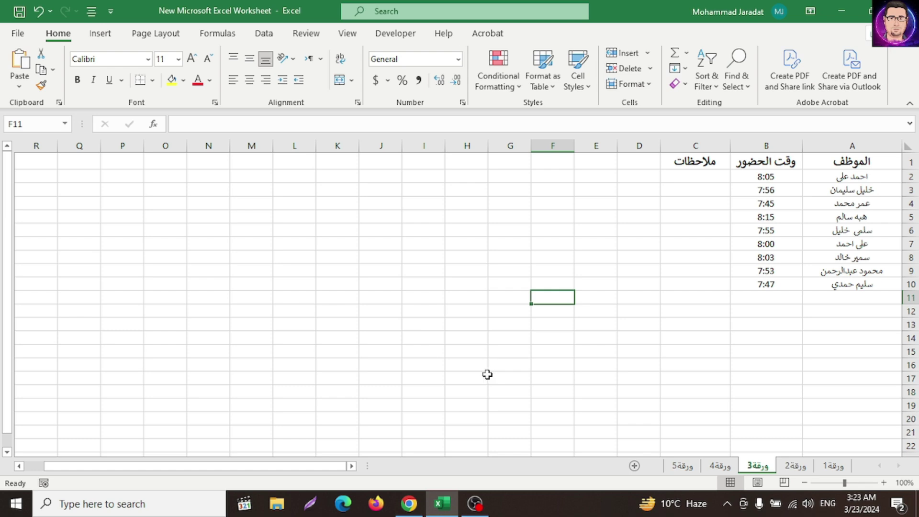
- Send ChatGPT the Arabic request for a formula marking times before 8 AM on time, otherwise late
{"action": "left_click", "coordinate": [409, 504]}
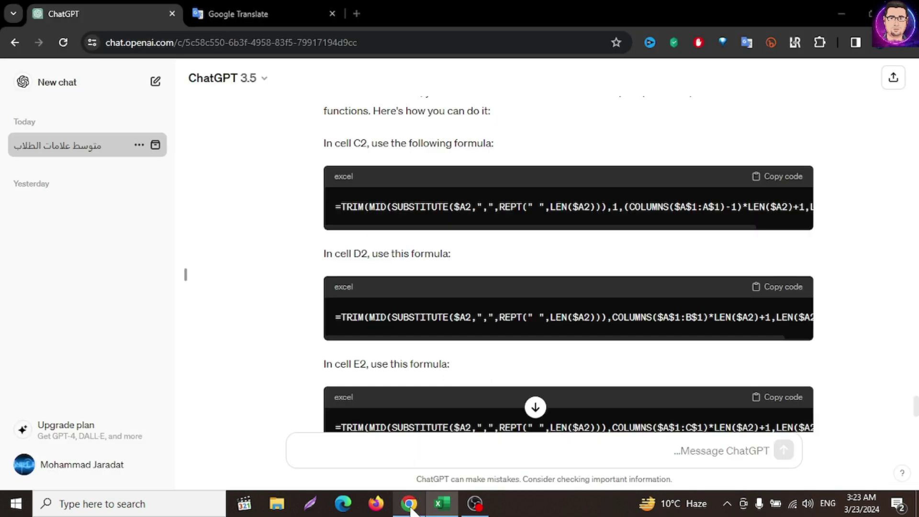
{"action": "scroll", "coordinate": [460, 365], "scroll_direction": "down", "scroll_amount": 5}
{"action": "right_click", "coordinate": [614, 458]}
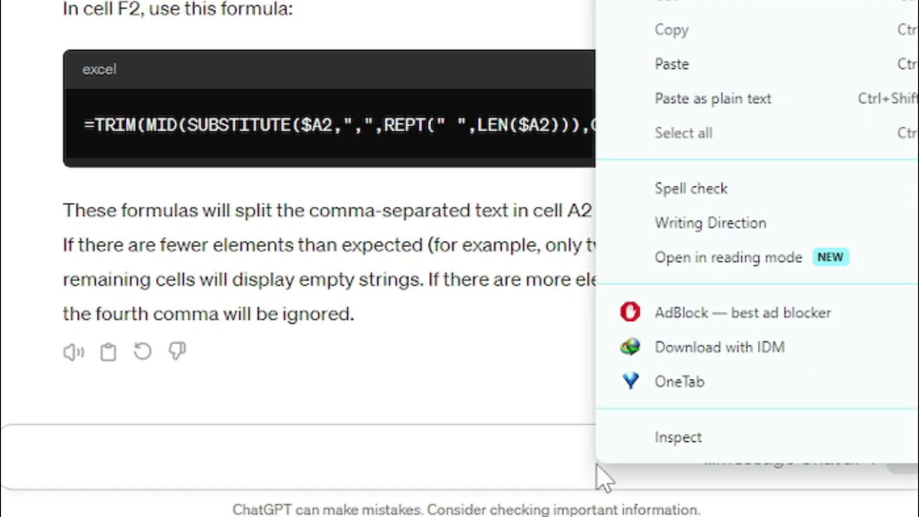
{"action": "left_click", "coordinate": [679, 74]}
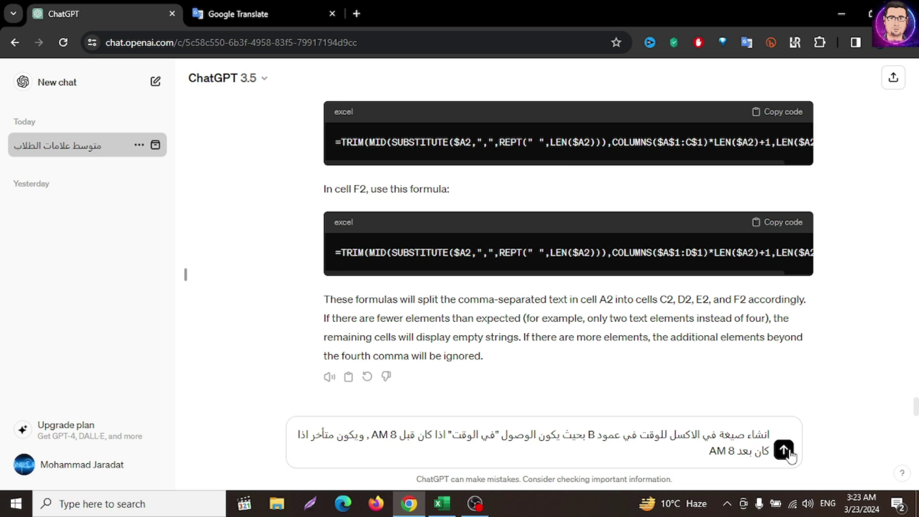
{"action": "left_click", "coordinate": [782, 450]}
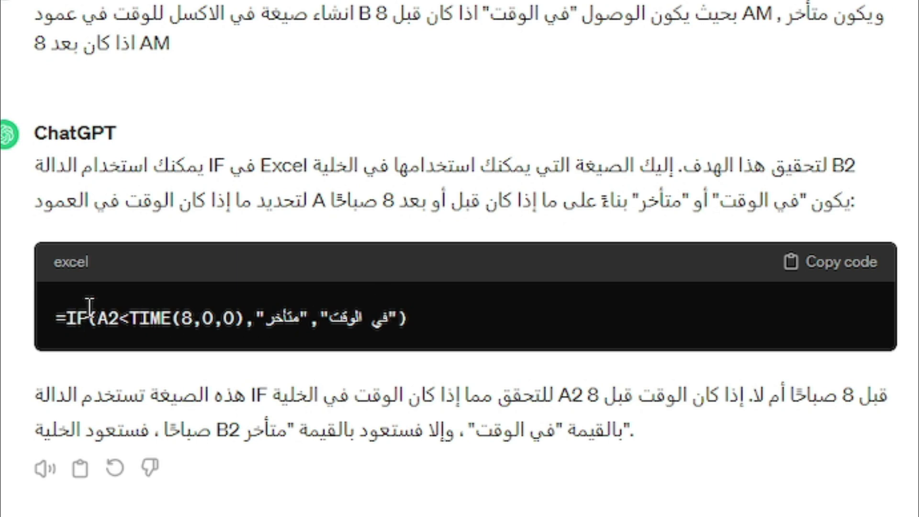
- Paste ChatGPT's IF formula into C2 and change its A2 reference to B2
{"action": "left_click", "coordinate": [835, 266]}
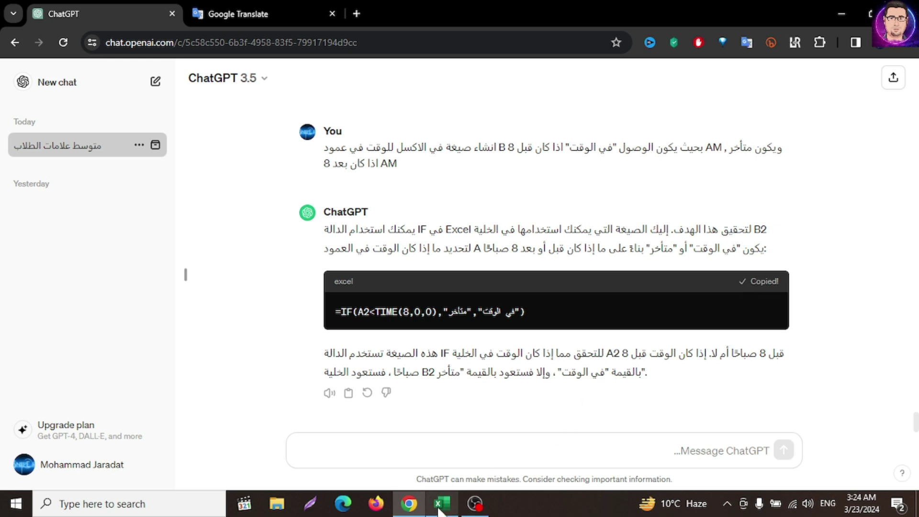
{"action": "left_click", "coordinate": [441, 507]}
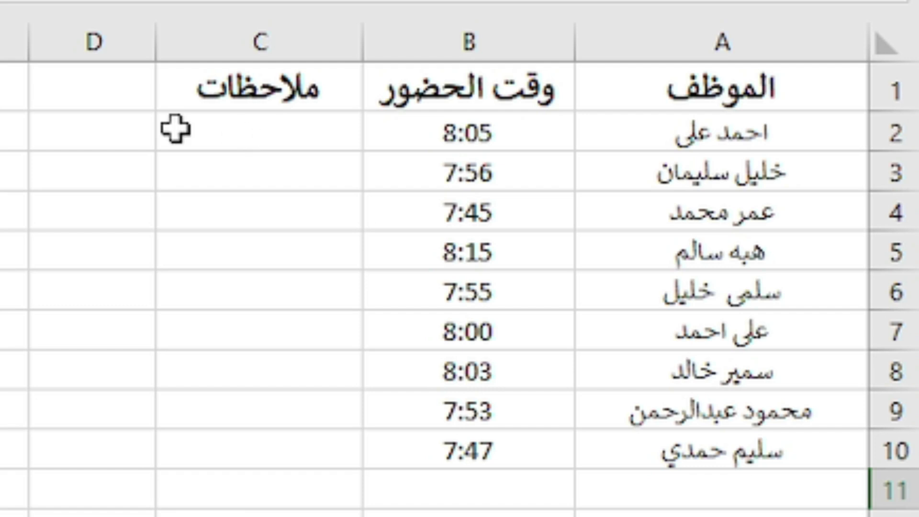
{"action": "left_click", "coordinate": [690, 179]}
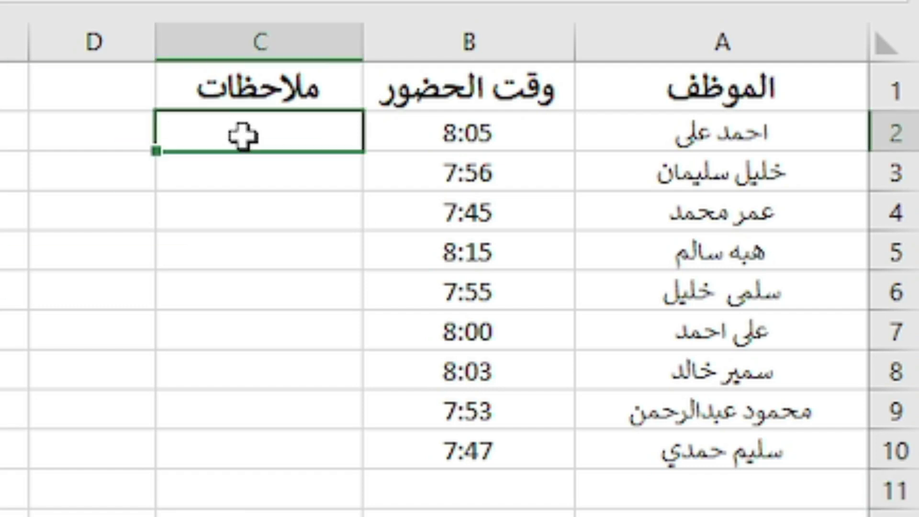
{"action": "right_click", "coordinate": [244, 138]}
{"action": "left_click", "coordinate": [323, 198]}
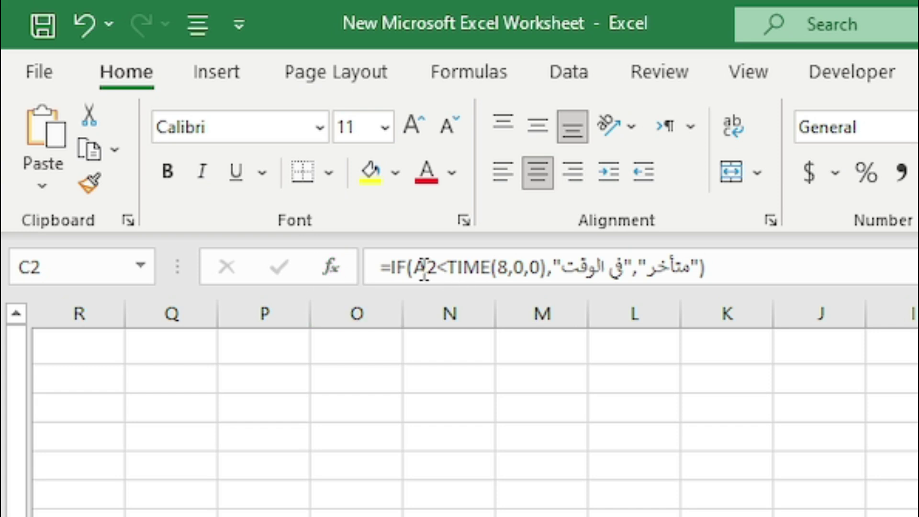
{"action": "left_click", "coordinate": [194, 126]}
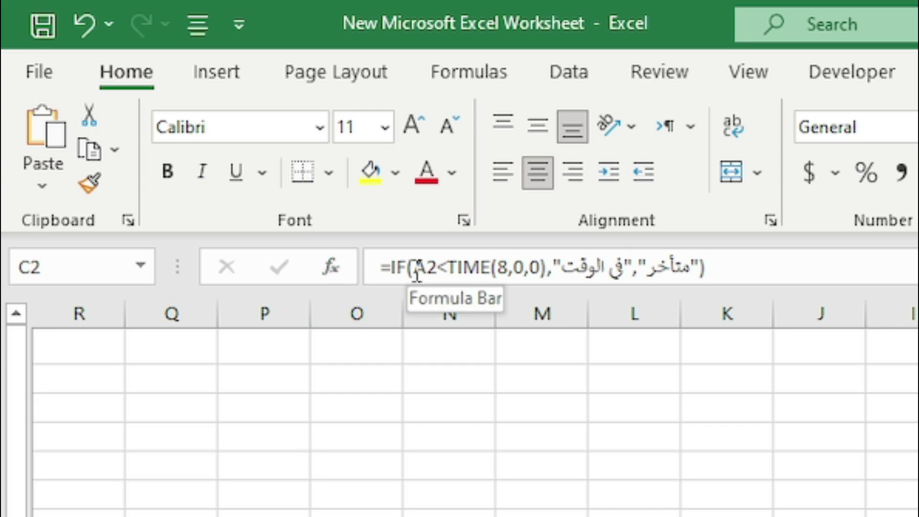
{"action": "left_click_drag", "start_coordinate": [423, 276], "coordinate": [428, 276]}
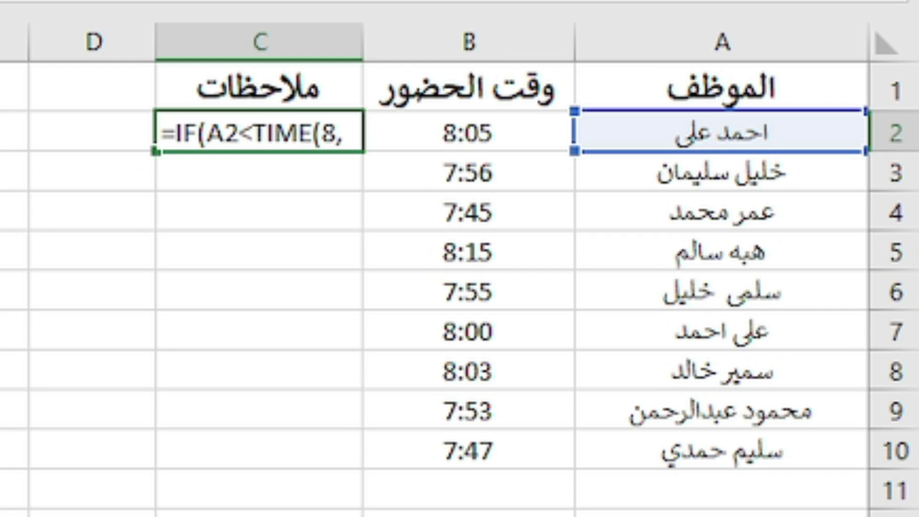
{"action": "type", "text": "B"}
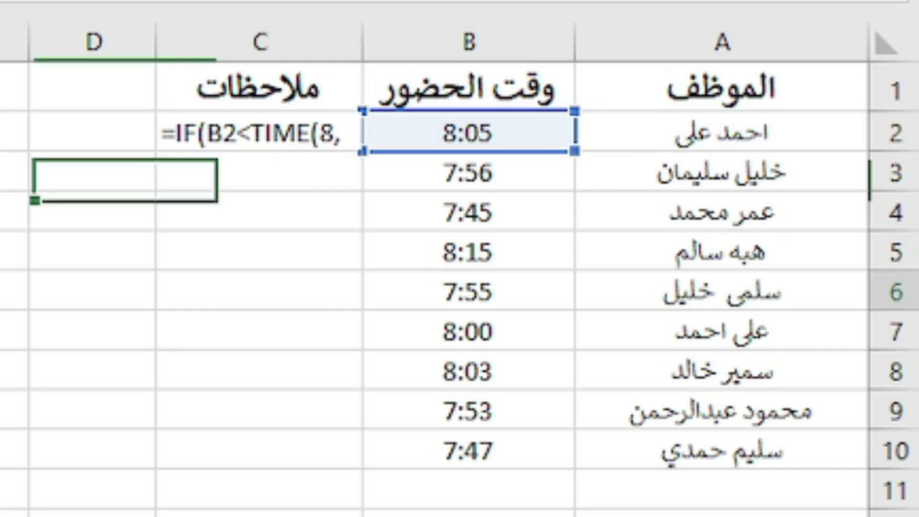
- Fill the C2 formula down to C10 to label every employee's arrival
{"action": "left_click", "coordinate": [216, 146]}
{"action": "left_click_drag", "start_coordinate": [163, 160], "coordinate": [165, 410]}
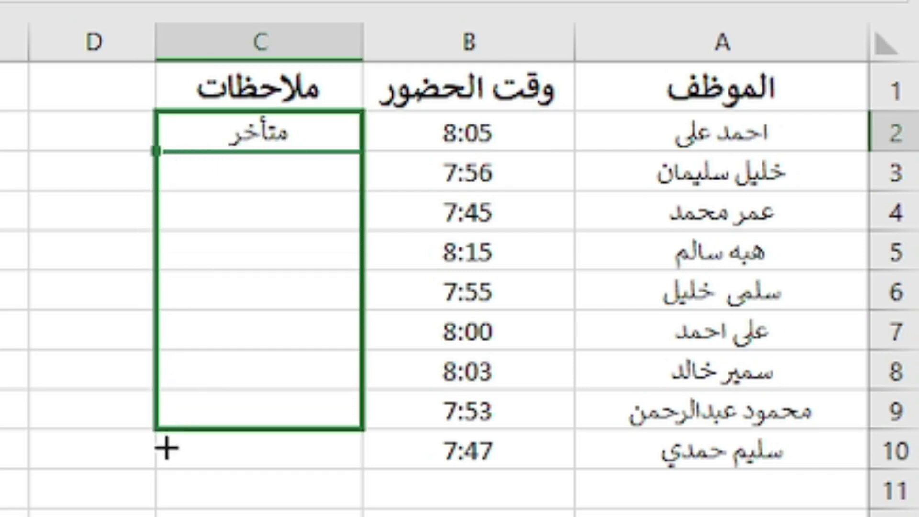
{"action": "left_click_drag", "start_coordinate": [166, 411], "coordinate": [165, 460]}
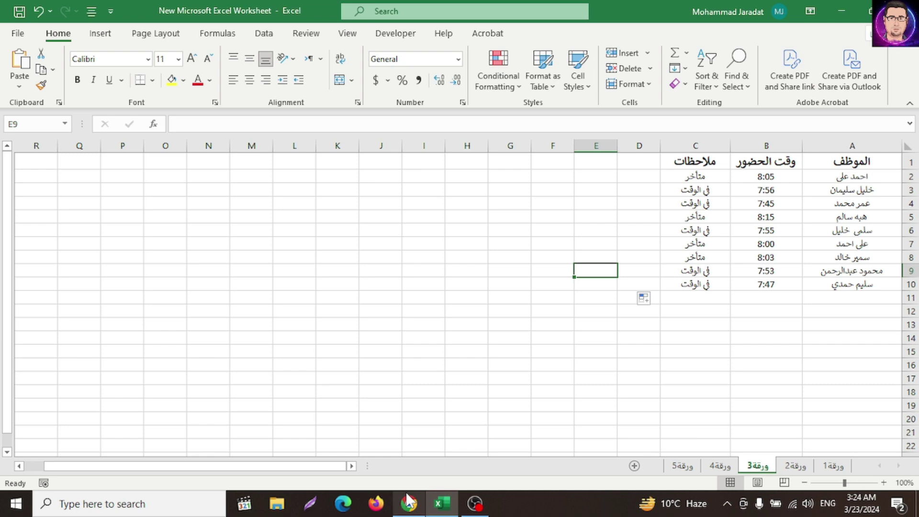
- Send ChatGPT the Arabic request to highlight the متأخر cells in C2:C10
{"action": "left_click", "coordinate": [408, 505]}
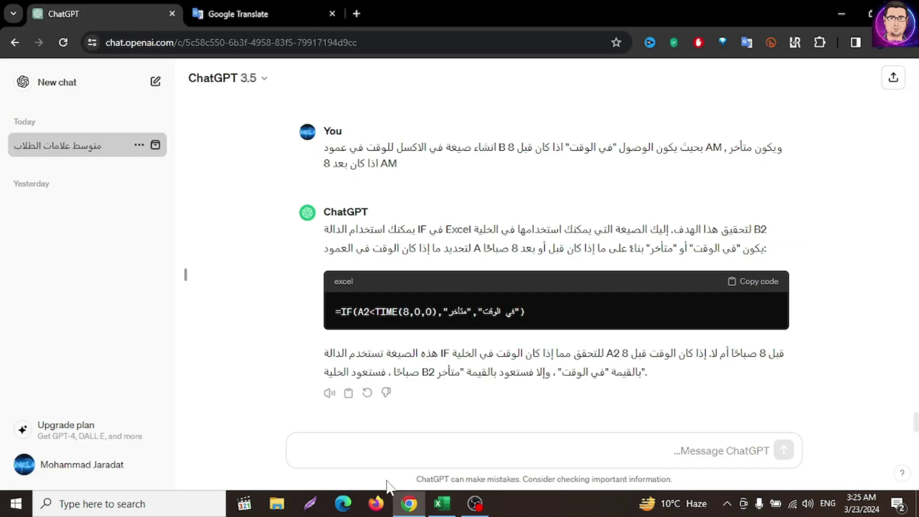
{"action": "left_click", "coordinate": [655, 454]}
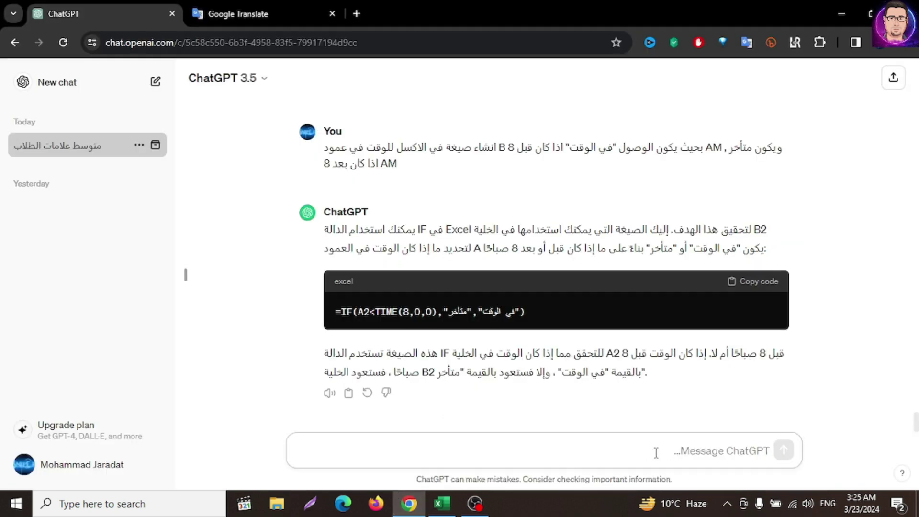
{"action": "right_click", "coordinate": [656, 452]}
{"action": "left_click", "coordinate": [697, 234]}
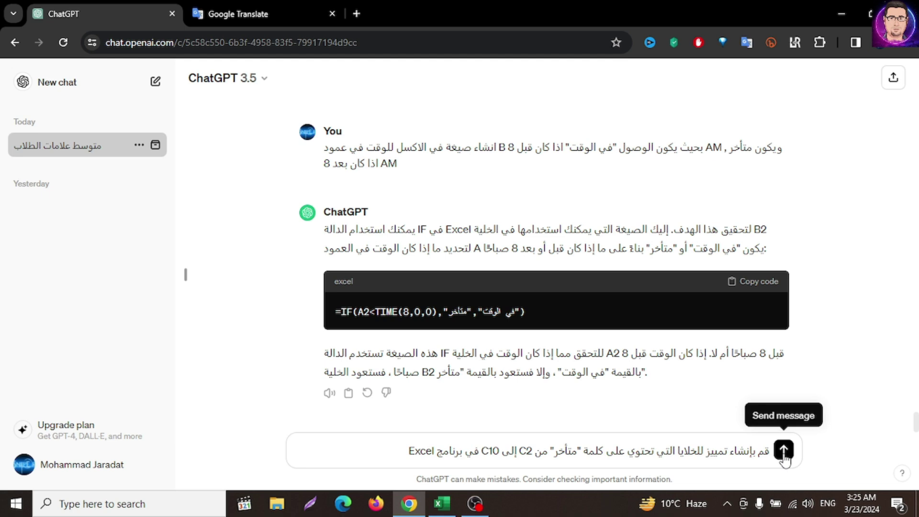
{"action": "left_click", "coordinate": [782, 451]}
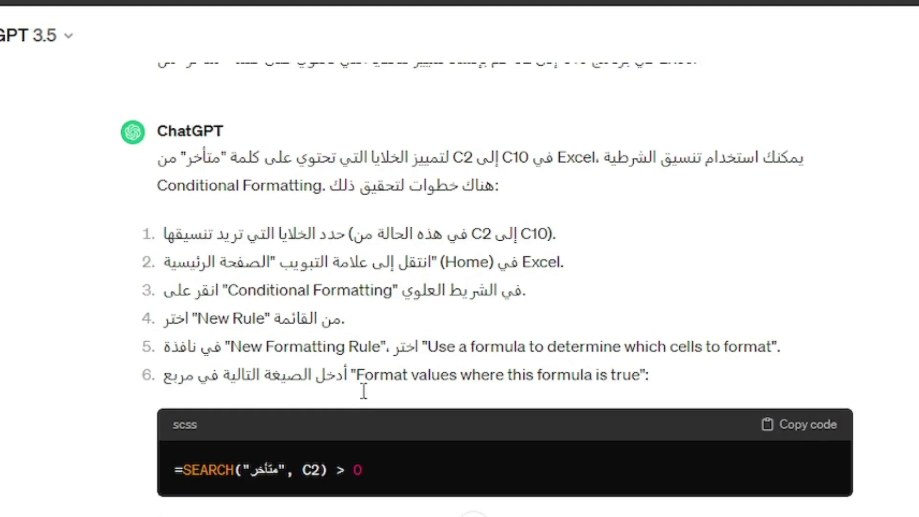
{"action": "scroll", "coordinate": [363, 391], "scroll_direction": "up", "scroll_amount": 1}
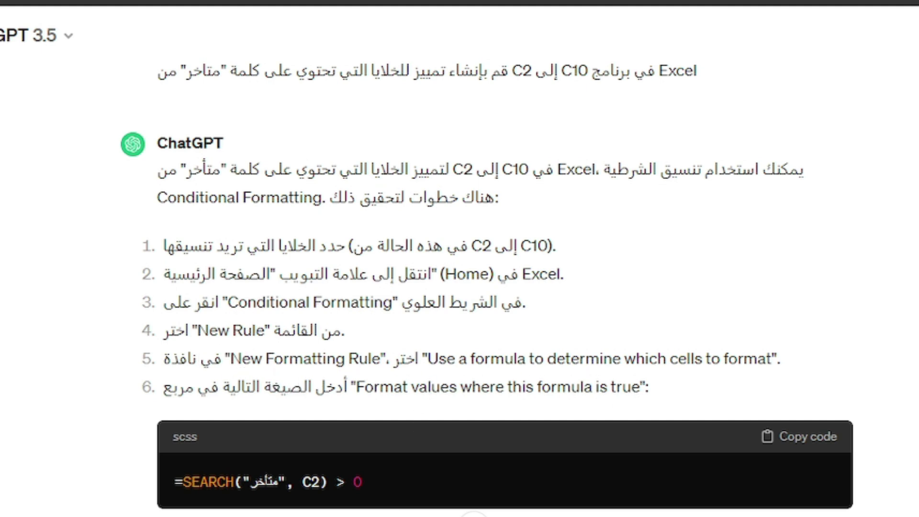
{"action": "left_click", "coordinate": [442, 503]}
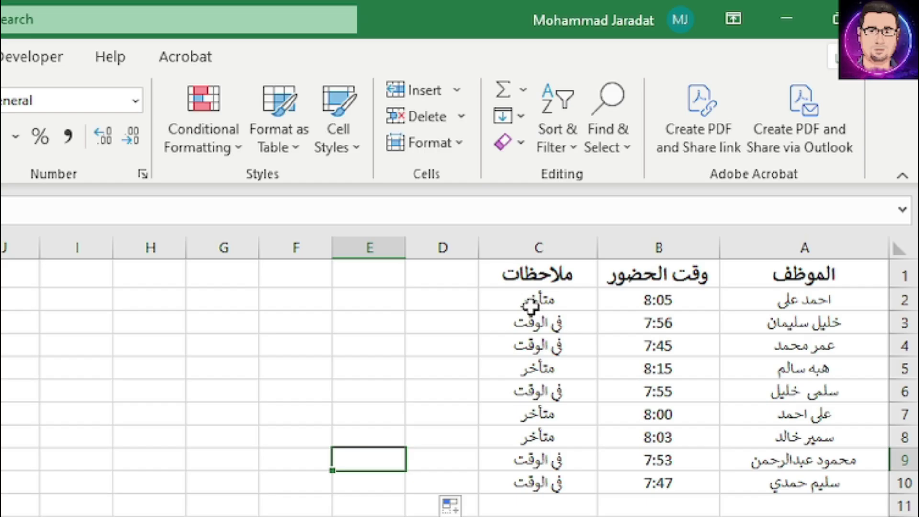
- Select C2:C10 and begin a New Rule of type 'Use a formula to determine which cells to format'
{"action": "left_click_drag", "start_coordinate": [693, 181], "coordinate": [688, 283]}
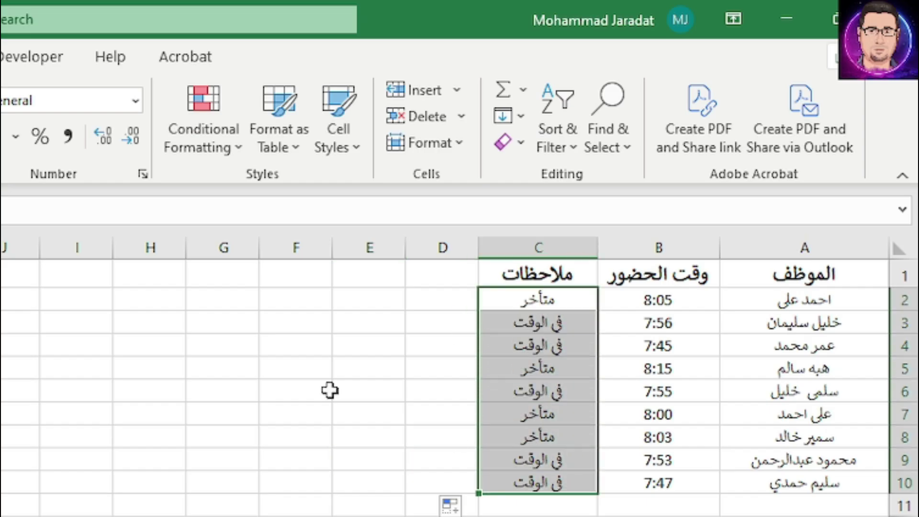
{"action": "left_click", "coordinate": [202, 154]}
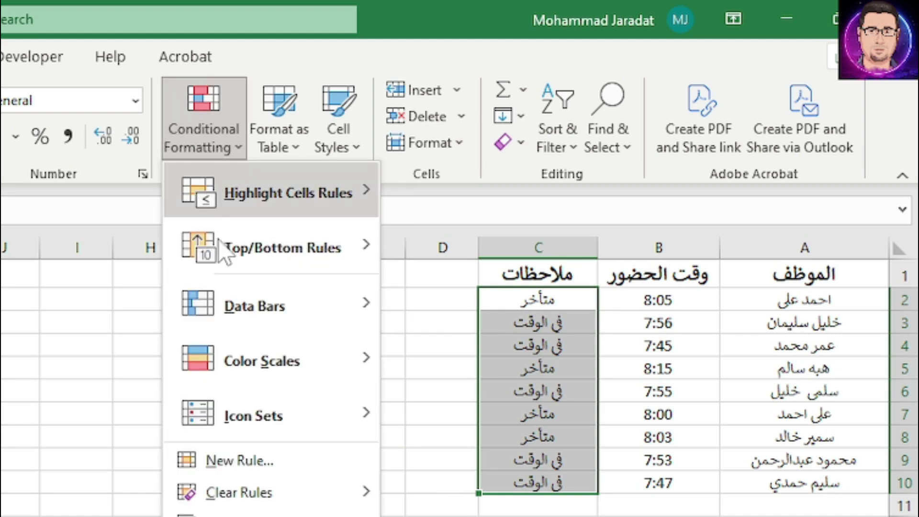
{"action": "left_click", "coordinate": [236, 471]}
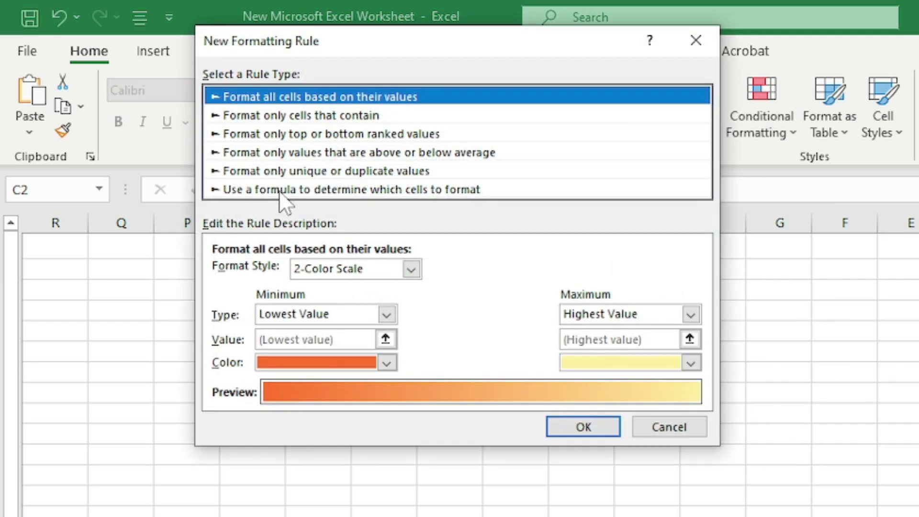
{"action": "left_click", "coordinate": [320, 191]}
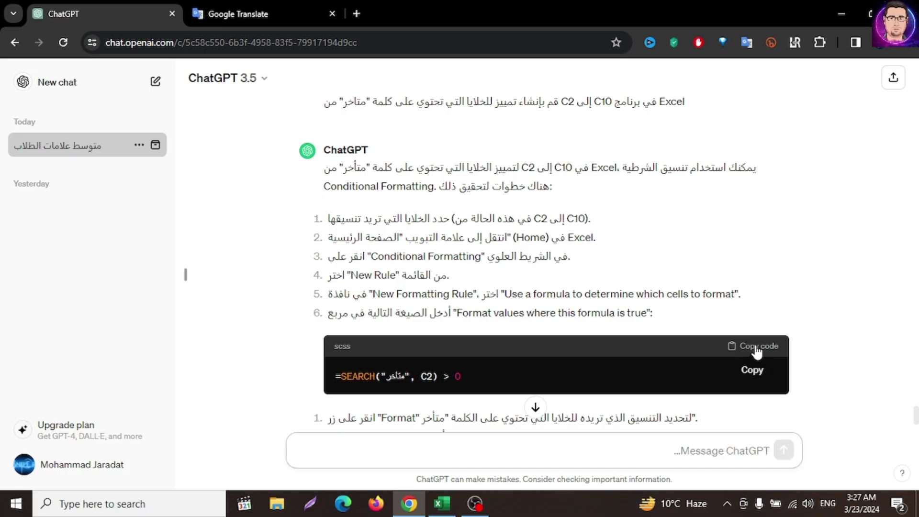
- Paste ChatGPT's =SEARCH("متأخر", C2) > 0 into the rule's formula box
{"action": "left_click", "coordinate": [757, 349]}
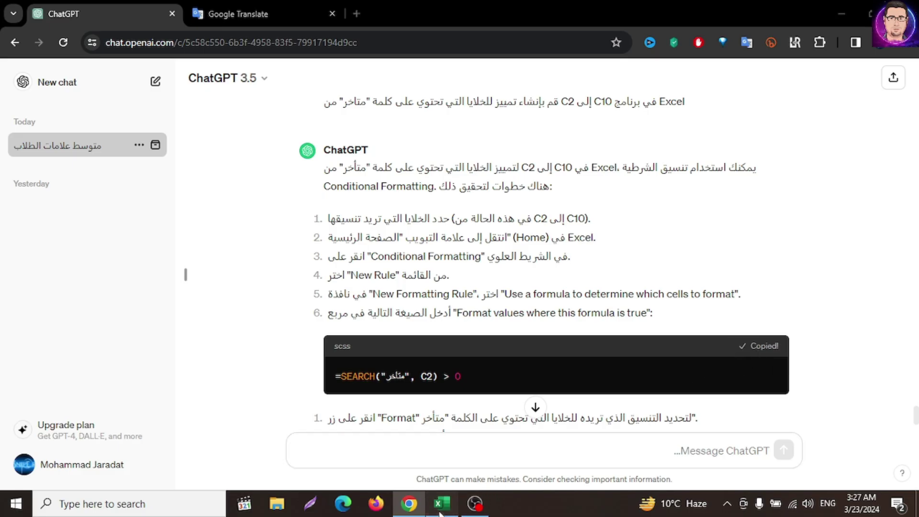
{"action": "left_click", "coordinate": [442, 503]}
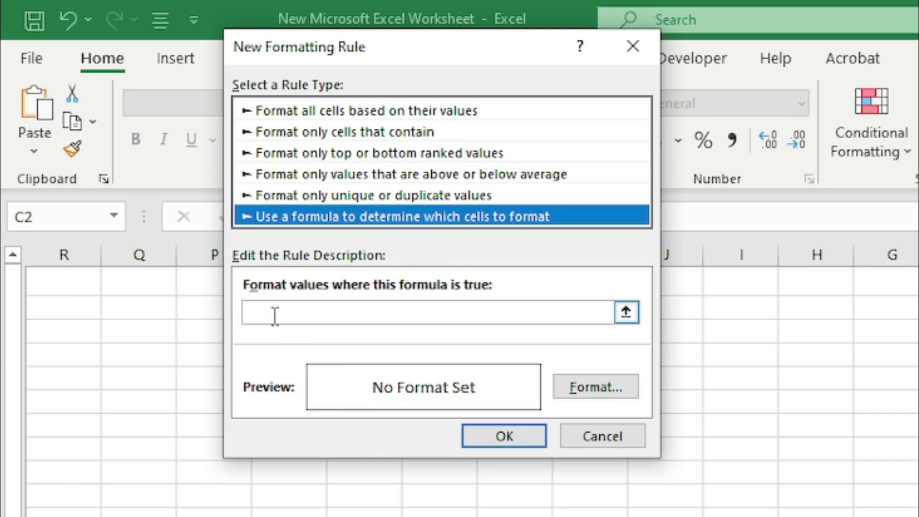
{"action": "left_click", "coordinate": [299, 314]}
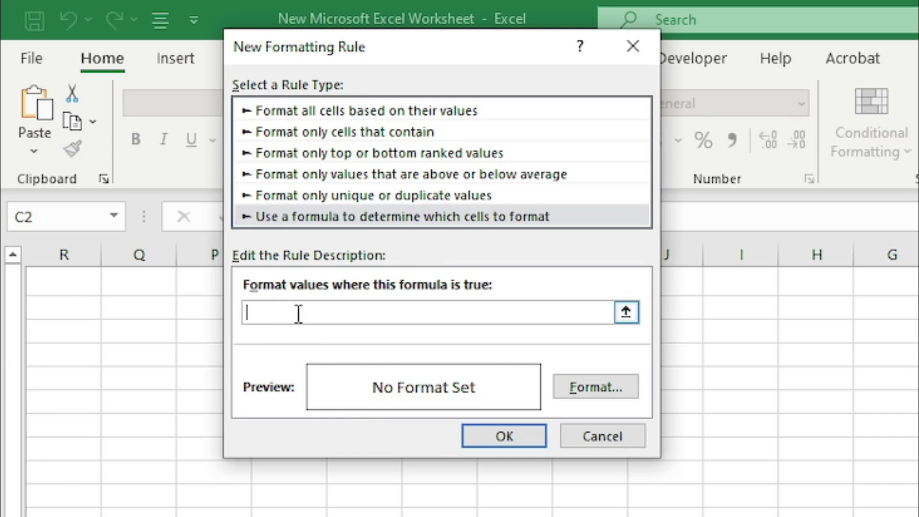
{"action": "right_click", "coordinate": [298, 315]}
{"action": "left_click", "coordinate": [345, 383]}
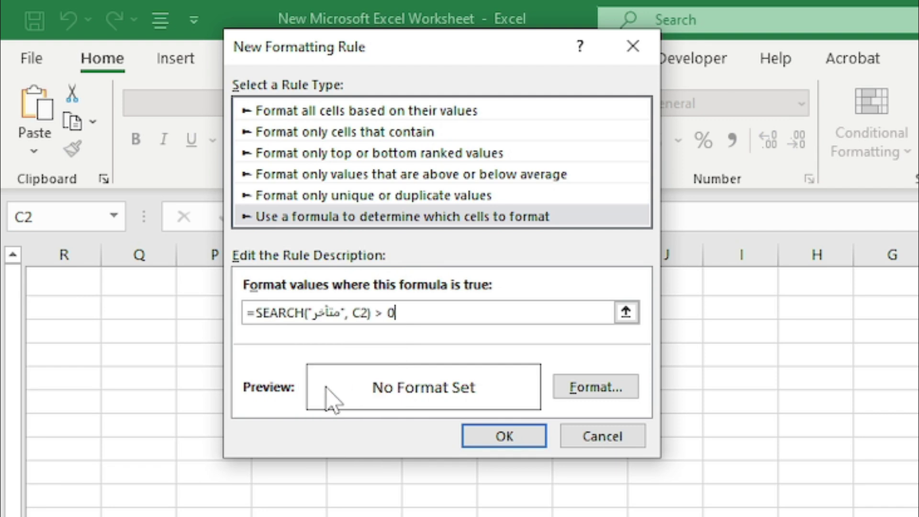
- Give the rule a gold background fill and apply it to the notes column
{"action": "left_click", "coordinate": [609, 394]}
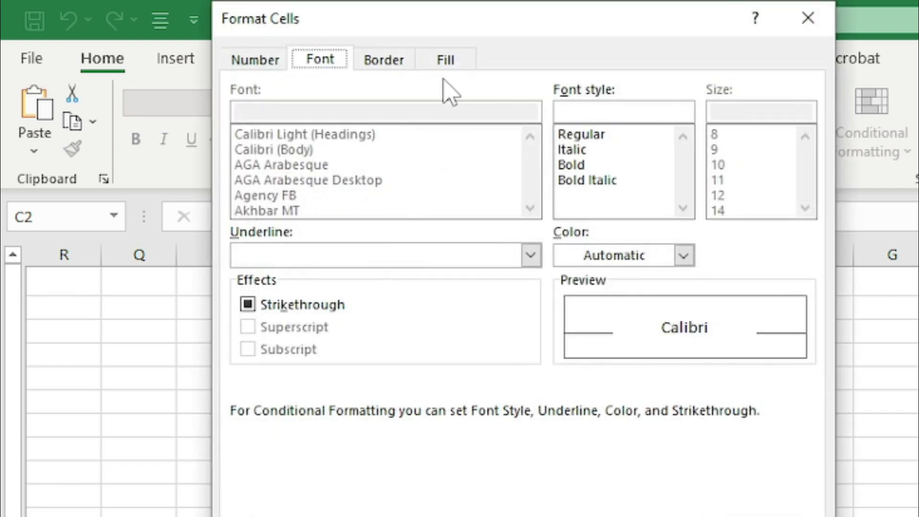
{"action": "left_click", "coordinate": [449, 65]}
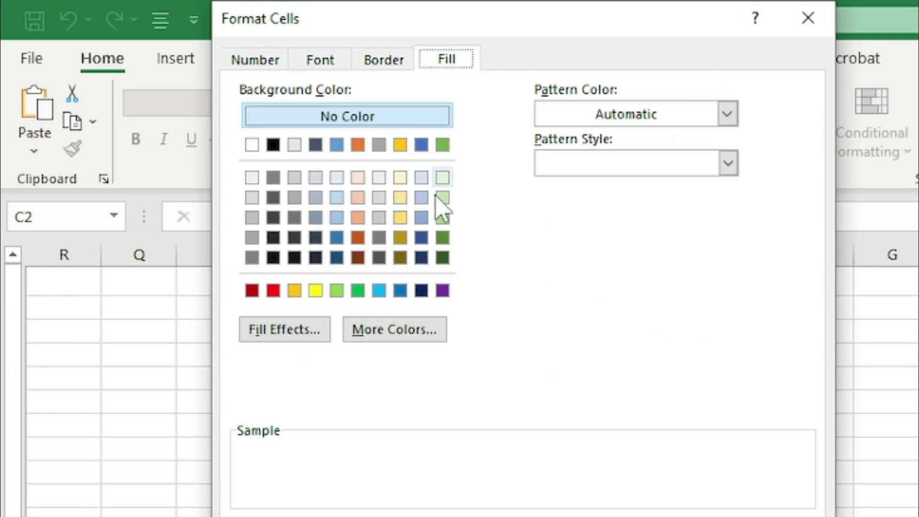
{"action": "left_click", "coordinate": [401, 218]}
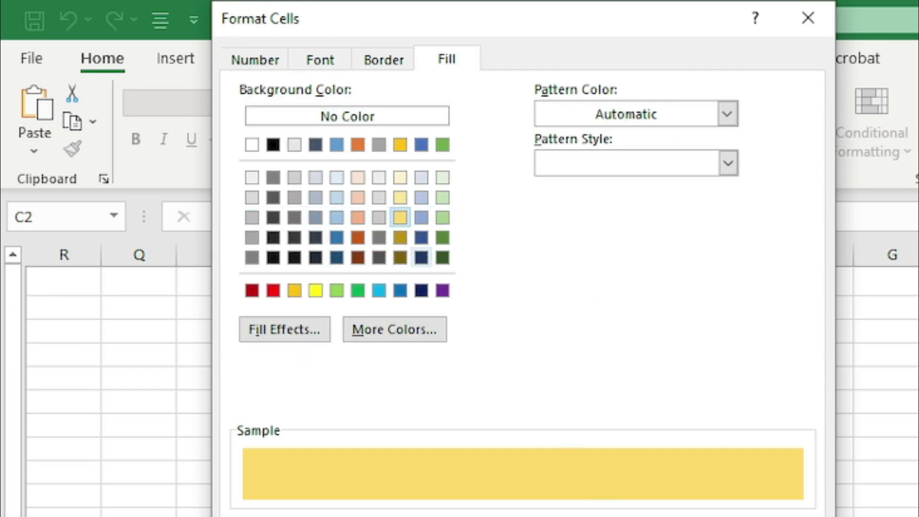
{"action": "key", "text": "Return"}
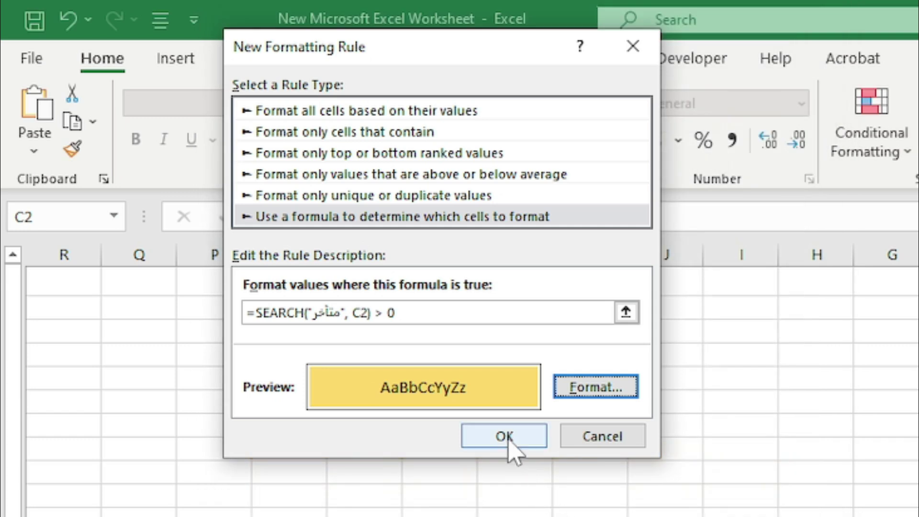
{"action": "left_click", "coordinate": [510, 438]}
{"action": "left_click", "coordinate": [761, 428]}
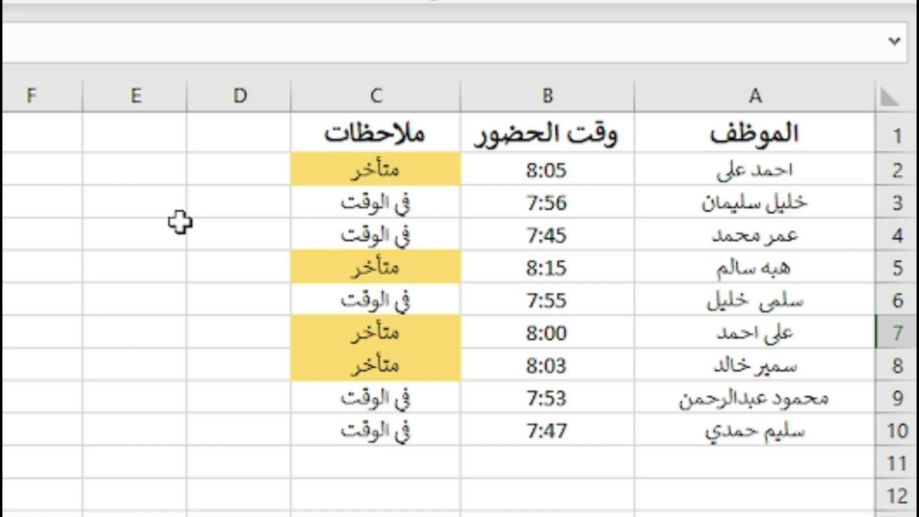
{"action": "key", "text": "Return"}
{"action": "left_click", "coordinate": [713, 465]}
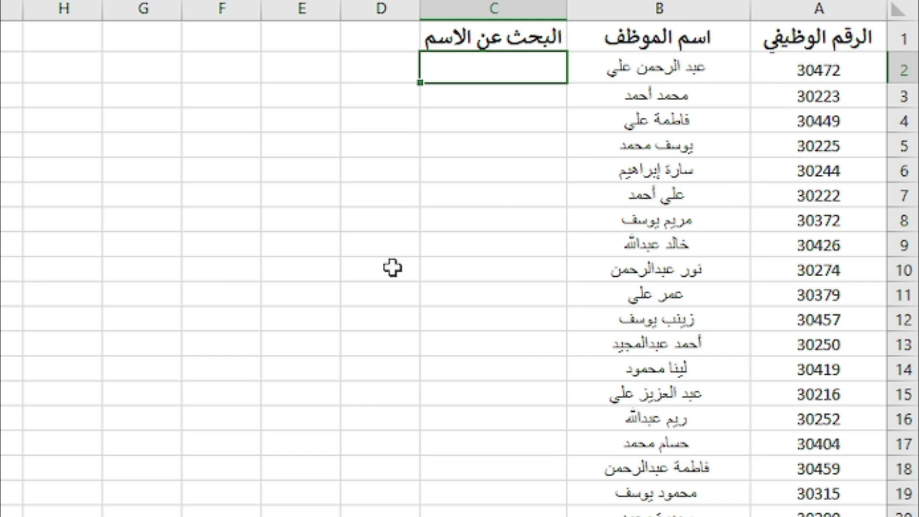
{"action": "scroll", "coordinate": [390, 268], "scroll_direction": "down", "scroll_amount": 8}
{"action": "scroll", "coordinate": [390, 268], "scroll_direction": "down", "scroll_amount": 8}
{"action": "scroll", "coordinate": [392, 273], "scroll_direction": "down", "scroll_amount": 14}
{"action": "scroll", "coordinate": [392, 272], "scroll_direction": "down", "scroll_amount": 13}
{"action": "scroll", "coordinate": [391, 273], "scroll_direction": "down", "scroll_amount": 13}
{"action": "scroll", "coordinate": [392, 272], "scroll_direction": "down", "scroll_amount": 13}
{"action": "scroll", "coordinate": [392, 273], "scroll_direction": "down", "scroll_amount": 11}
{"action": "scroll", "coordinate": [391, 273], "scroll_direction": "down", "scroll_amount": 11}
{"action": "scroll", "coordinate": [531, 180], "scroll_direction": "down", "scroll_amount": 13}
{"action": "scroll", "coordinate": [675, 135], "scroll_direction": "up", "scroll_amount": 4}
{"action": "scroll", "coordinate": [842, 383], "scroll_direction": "up", "scroll_amount": 7}
{"action": "scroll", "coordinate": [807, 469], "scroll_direction": "down", "scroll_amount": 2}
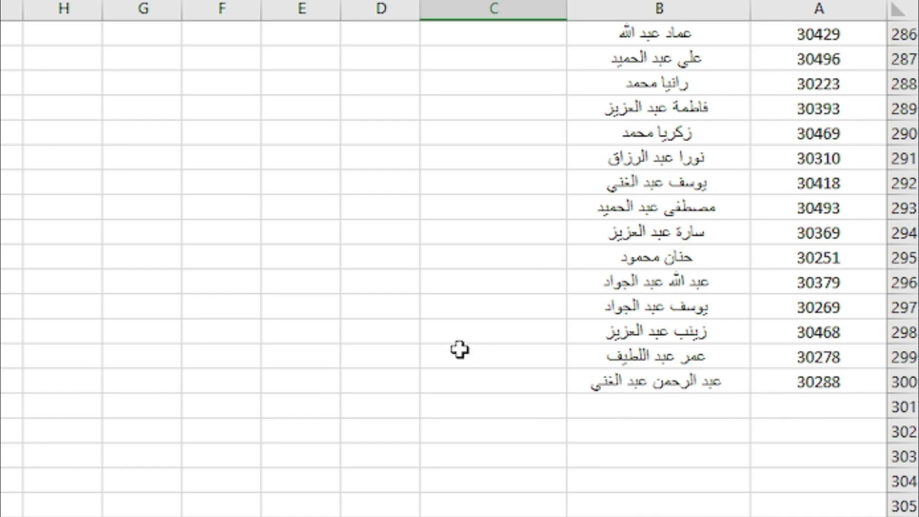
{"action": "scroll", "coordinate": [460, 351], "scroll_direction": "up", "scroll_amount": 10}
{"action": "scroll", "coordinate": [459, 350], "scroll_direction": "up", "scroll_amount": 11}
{"action": "scroll", "coordinate": [460, 350], "scroll_direction": "up", "scroll_amount": 10}
{"action": "scroll", "coordinate": [459, 350], "scroll_direction": "up", "scroll_amount": 5}
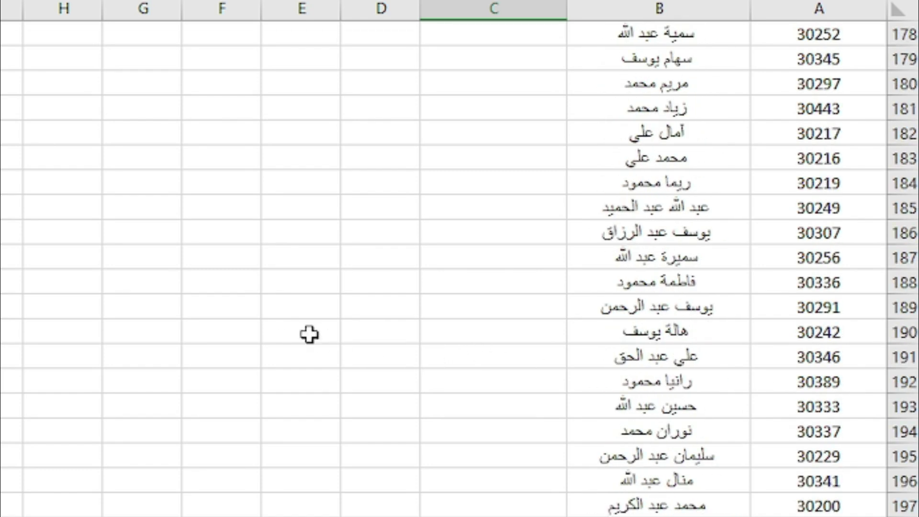
{"action": "scroll", "coordinate": [283, 317], "scroll_direction": "up", "scroll_amount": 11}
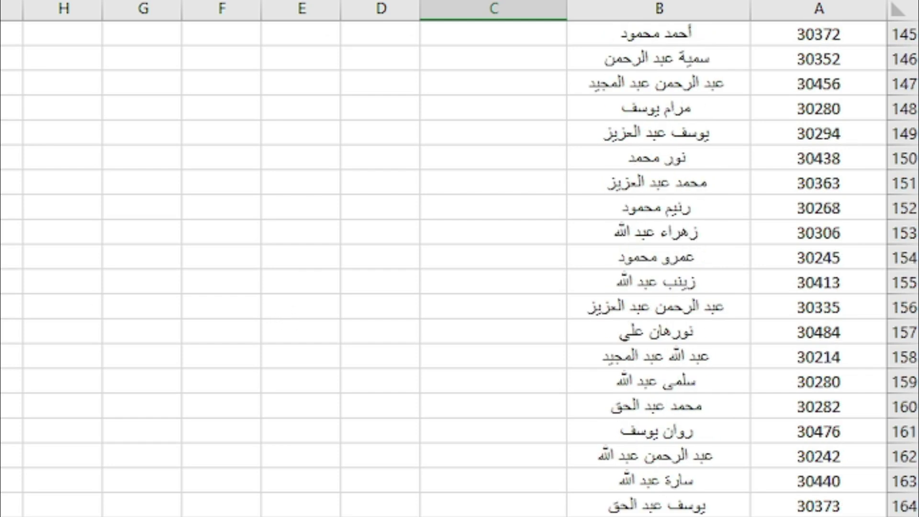
{"action": "scroll", "coordinate": [459, 268], "scroll_direction": "up", "scroll_amount": 20}
{"action": "scroll", "coordinate": [459, 268], "scroll_direction": "up", "scroll_amount": 14}
{"action": "scroll", "coordinate": [460, 268], "scroll_direction": "up", "scroll_amount": 2}
{"action": "scroll", "coordinate": [460, 268], "scroll_direction": "down", "scroll_amount": 11}
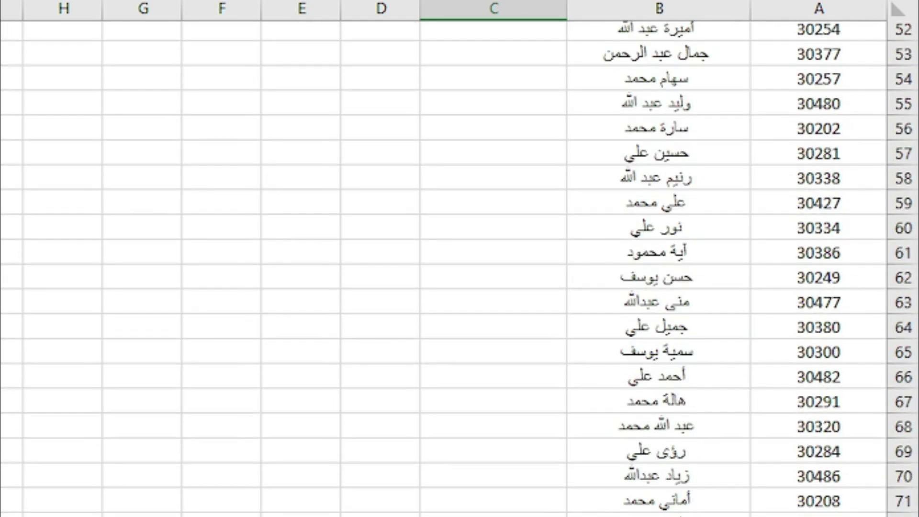
{"action": "scroll", "coordinate": [460, 269], "scroll_direction": "down", "scroll_amount": 1}
{"action": "scroll", "coordinate": [460, 268], "scroll_direction": "down", "scroll_amount": 1}
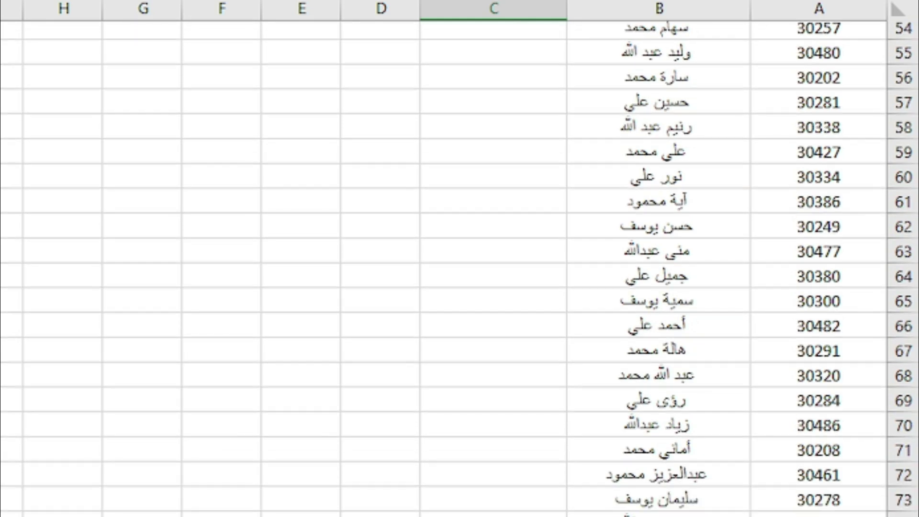
{"action": "scroll", "coordinate": [460, 268], "scroll_direction": "up", "scroll_amount": 18}
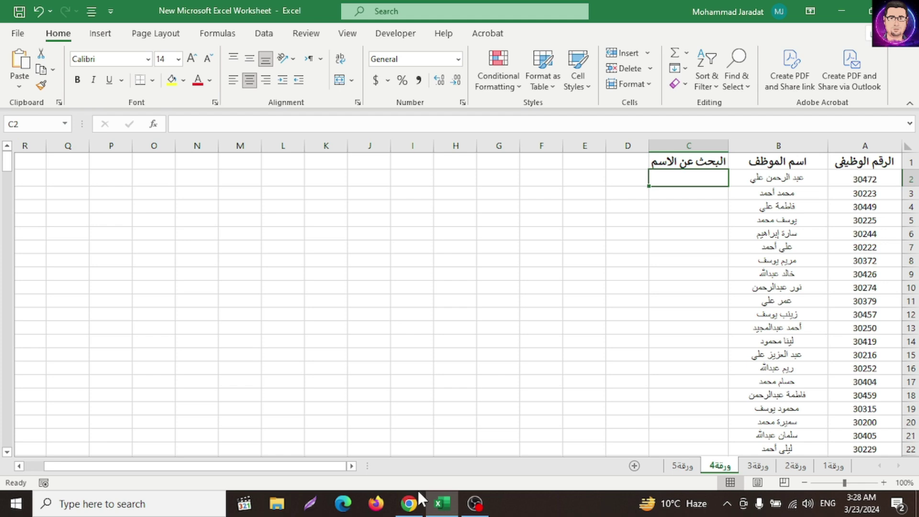
- Send ChatGPT the prepared question asking for a formula returning column B names by column A ID
{"action": "left_click", "coordinate": [409, 503]}
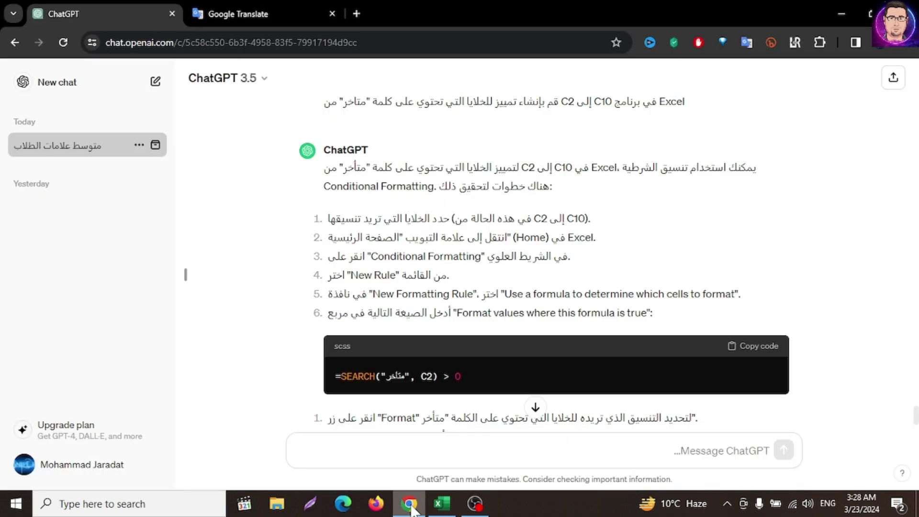
{"action": "right_click", "coordinate": [689, 448]}
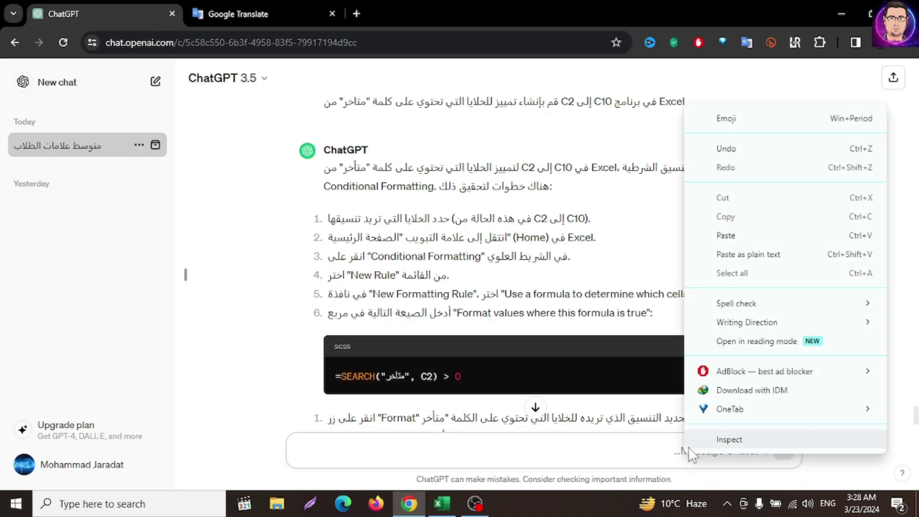
{"action": "left_click", "coordinate": [726, 236]}
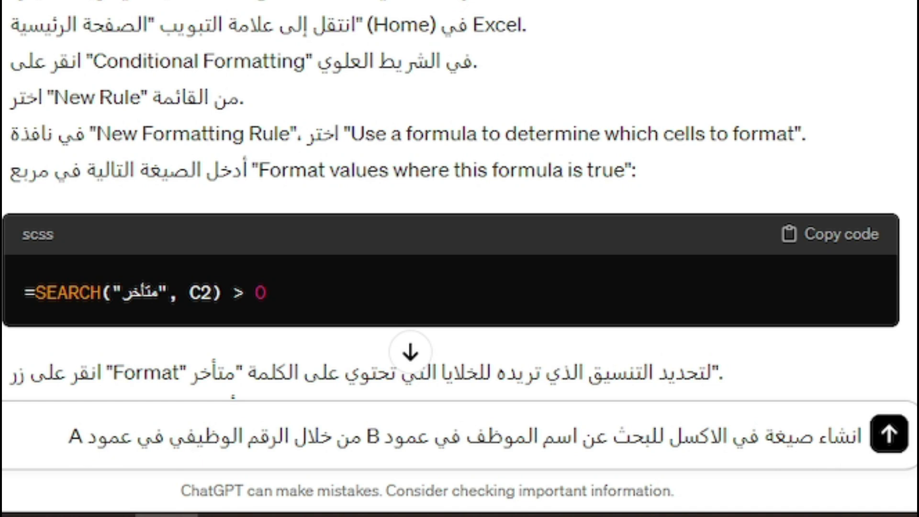
{"action": "key", "text": "Return"}
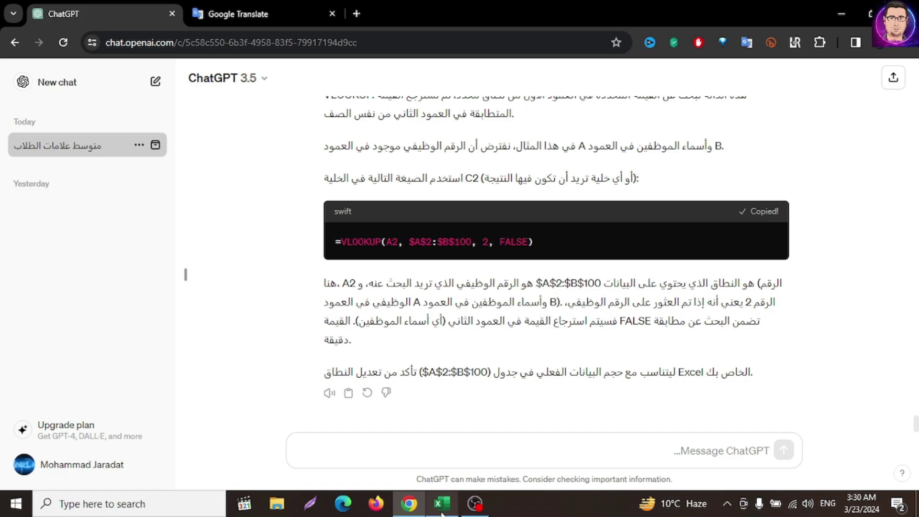
{"action": "left_click", "coordinate": [441, 504]}
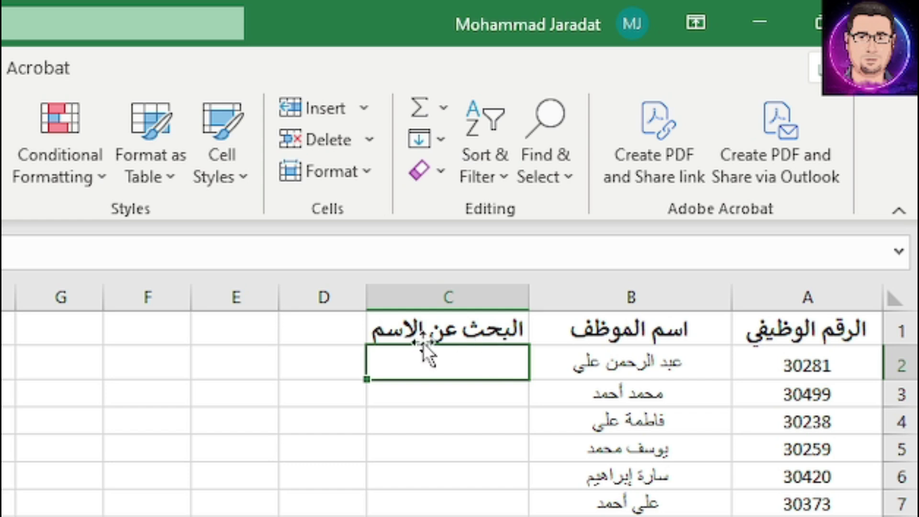
- Paste the VLOOKUP into C2 and replace its A2 lookup value with 30234
{"action": "right_click", "coordinate": [419, 368]}
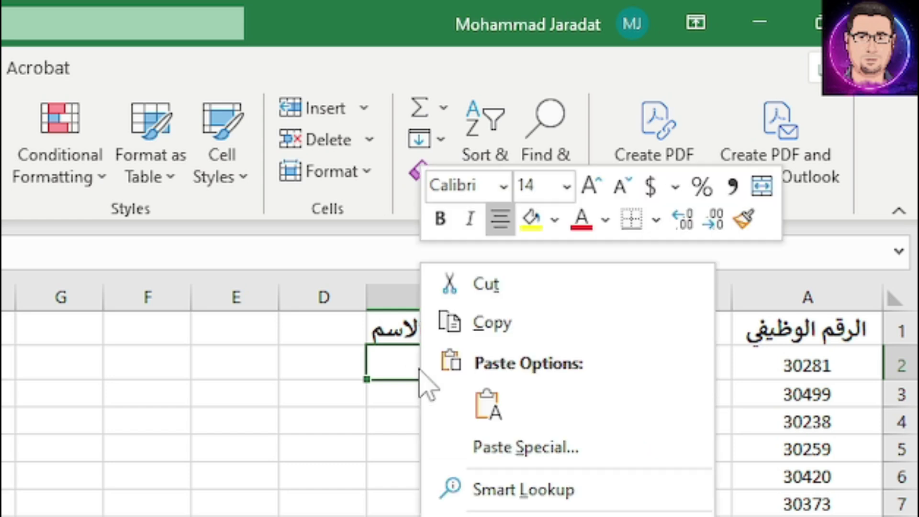
{"action": "left_click", "coordinate": [489, 404]}
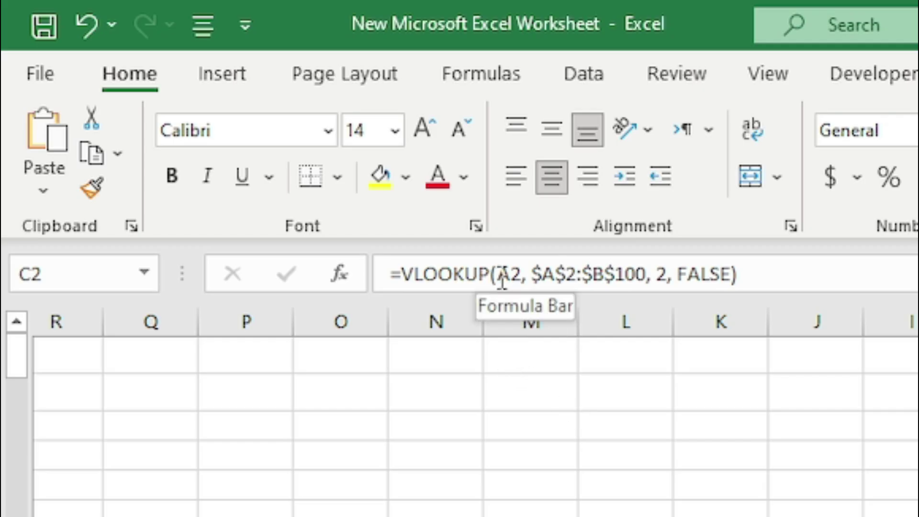
{"action": "left_click_drag", "start_coordinate": [498, 274], "coordinate": [514, 270]}
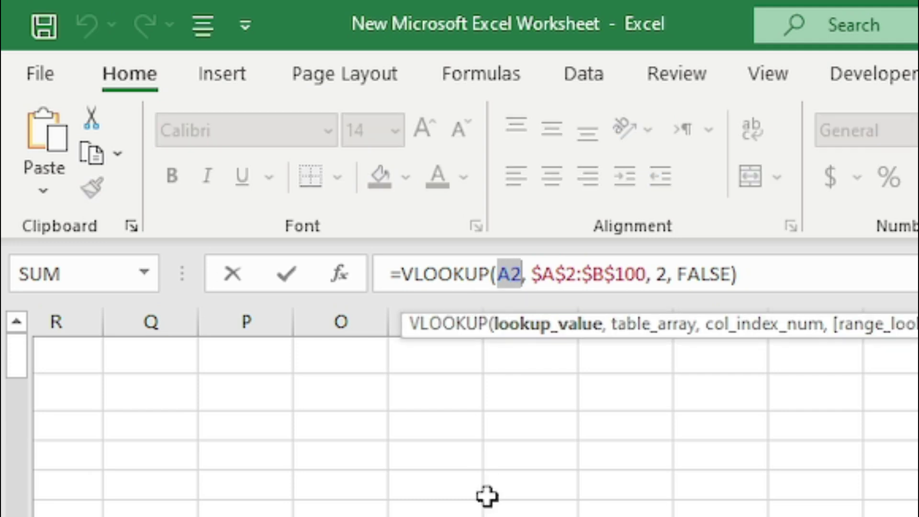
{"action": "type", "text": "30"}
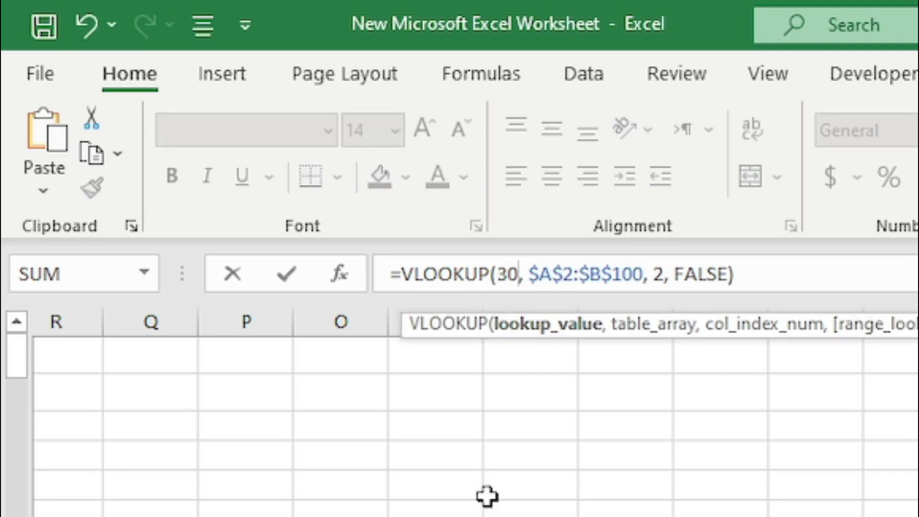
{"action": "type", "text": "234"}
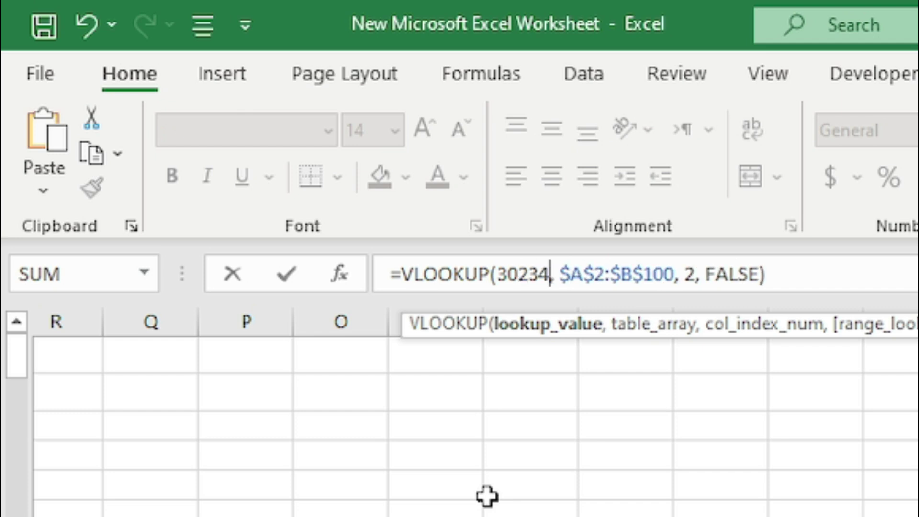
{"action": "key", "text": "Return"}
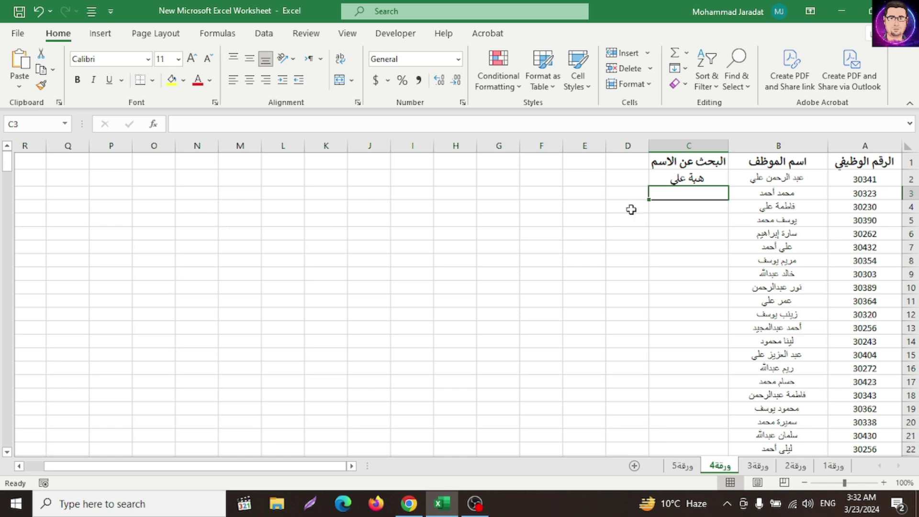
{"action": "left_click", "coordinate": [675, 180]}
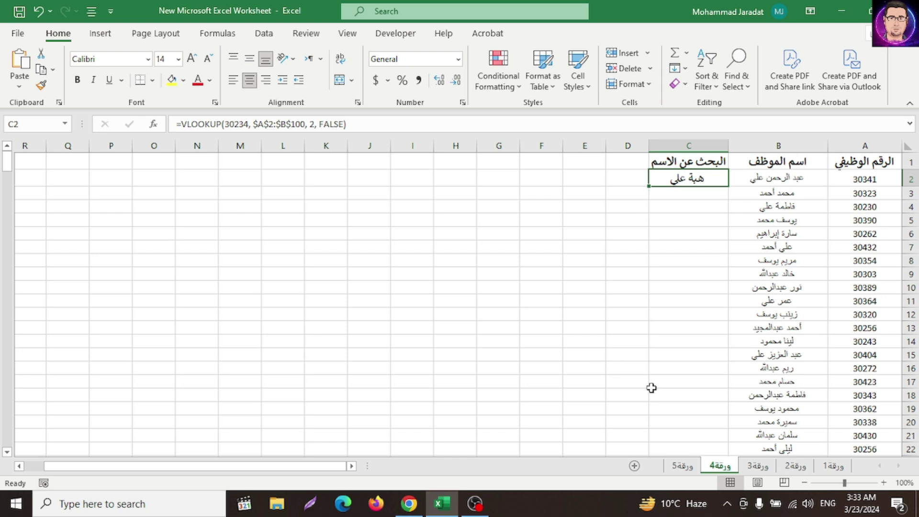
{"action": "left_click", "coordinate": [683, 467]}
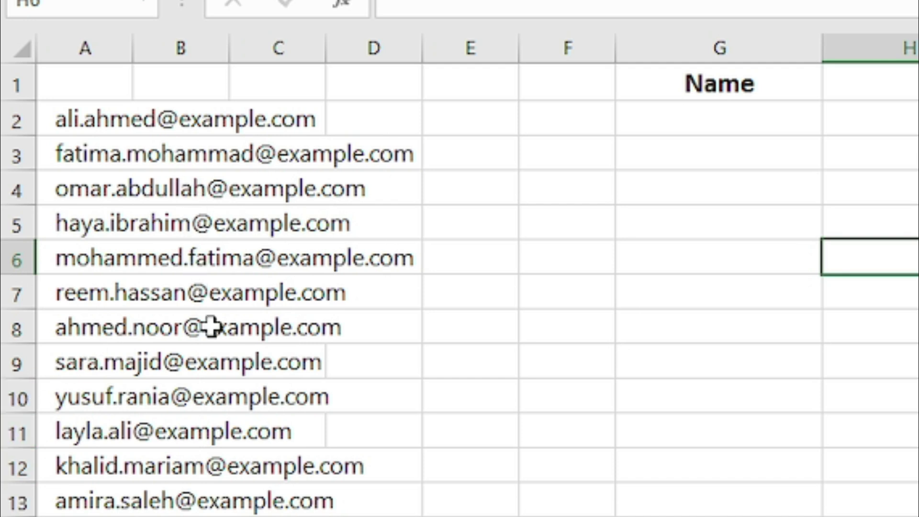
- Select G2, the first Name cell beside the e-mail addresses on sheet ورقة5
{"action": "scroll", "coordinate": [208, 427], "scroll_direction": "down", "scroll_amount": 4}
{"action": "scroll", "coordinate": [202, 435], "scroll_direction": "up", "scroll_amount": 4}
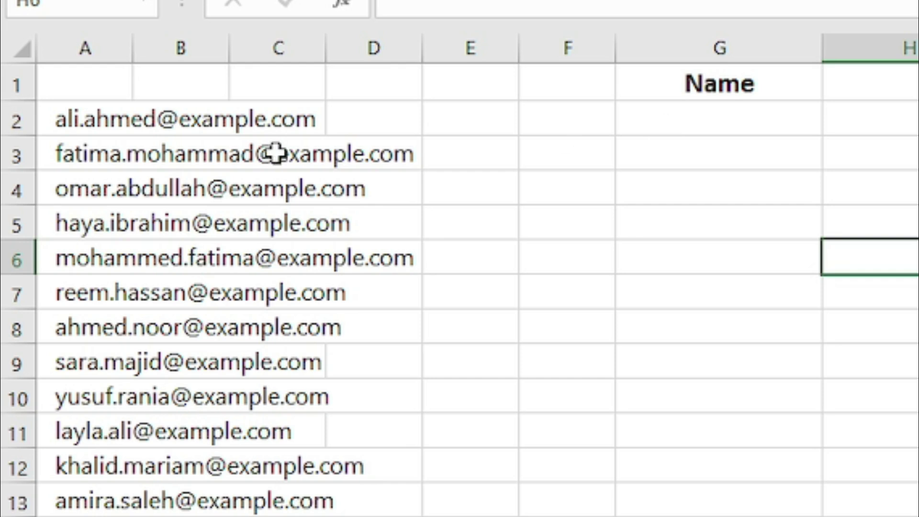
{"action": "left_click", "coordinate": [689, 122]}
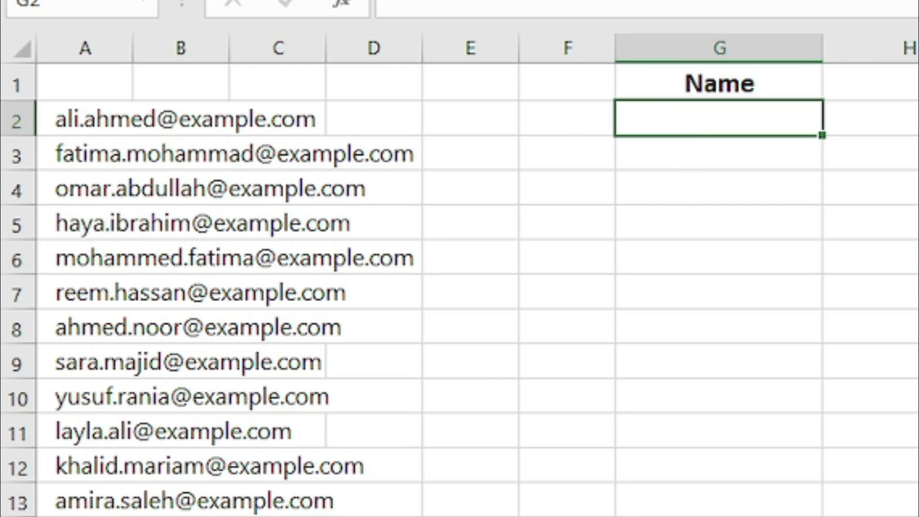
{"action": "left_click", "coordinate": [408, 504]}
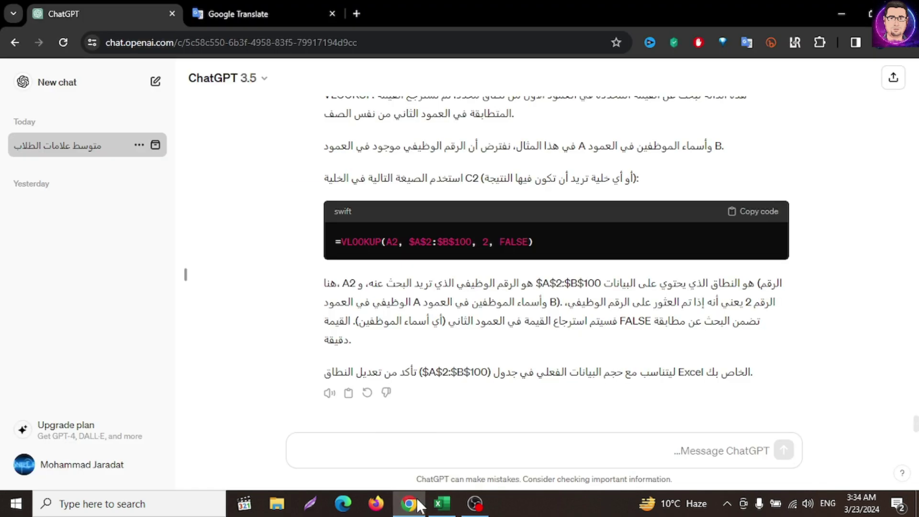
- Ask ChatGPT for a formula giving the text before @ in A2 with the dot replaced by a space
{"action": "right_click", "coordinate": [512, 450]}
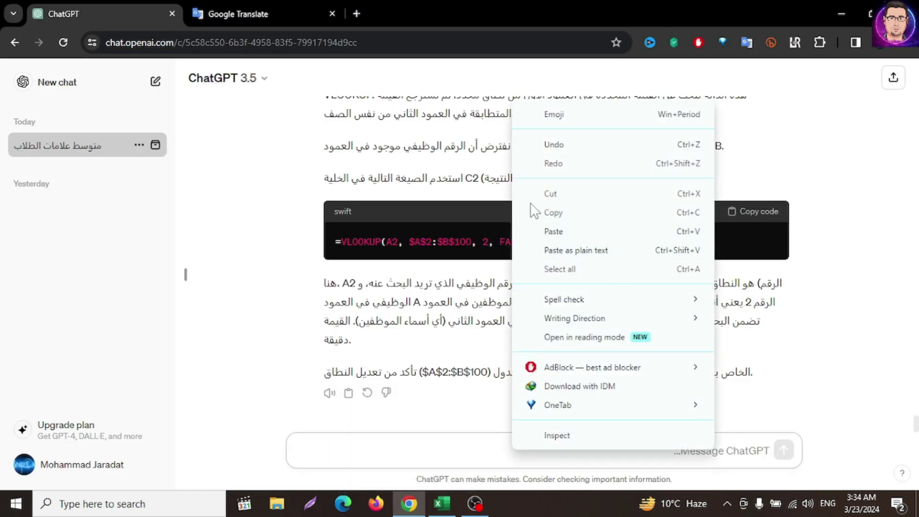
{"action": "left_click", "coordinate": [554, 231]}
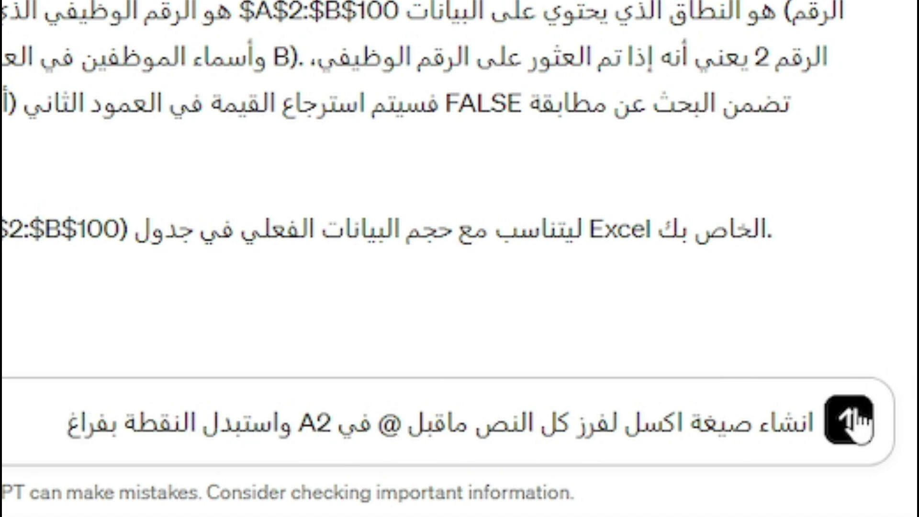
{"action": "left_click", "coordinate": [857, 421]}
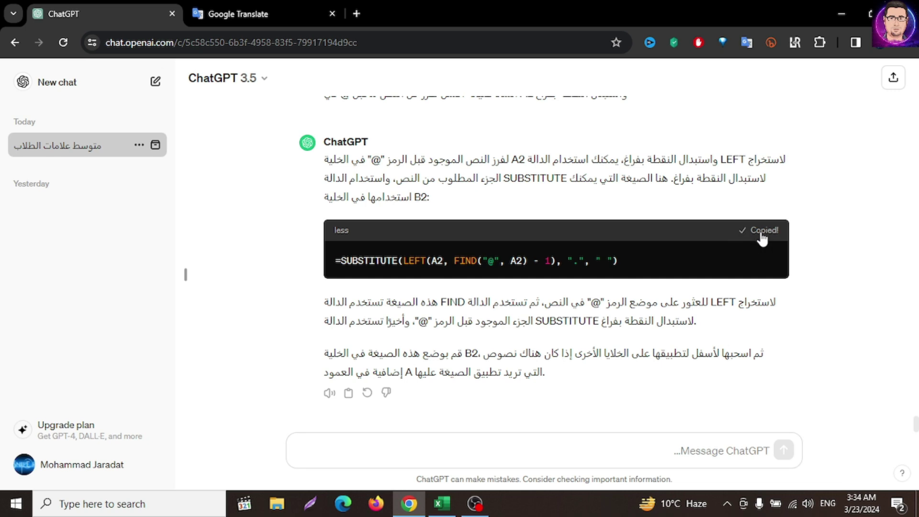
{"action": "left_click", "coordinate": [442, 503]}
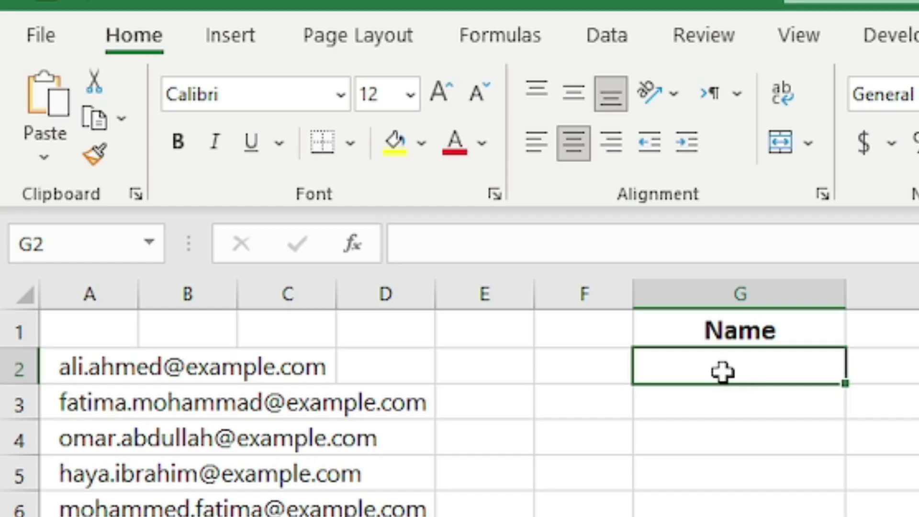
- Paste =SUBSTITUTE(LEFT(A2, FIND("@", A2) - 1), ".", " ") as text into G2 and fill it down column G
{"action": "right_click", "coordinate": [723, 372]}
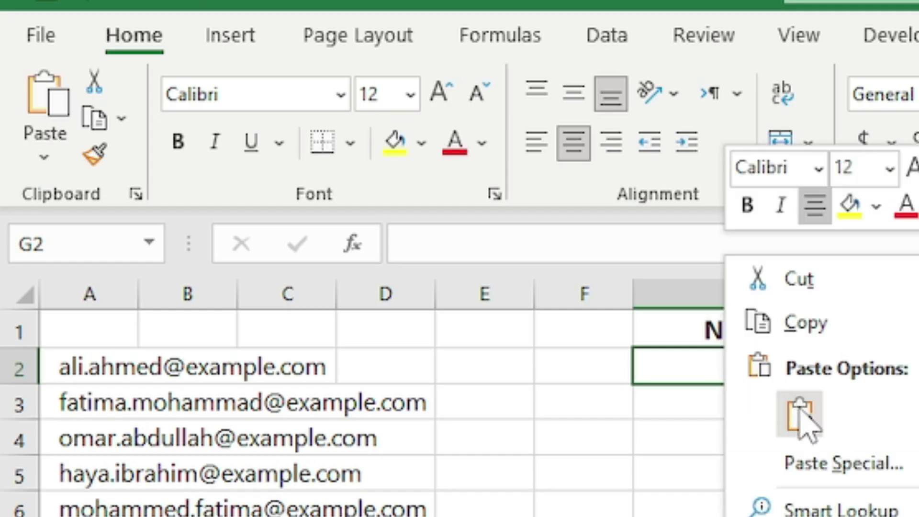
{"action": "left_click", "coordinate": [801, 419]}
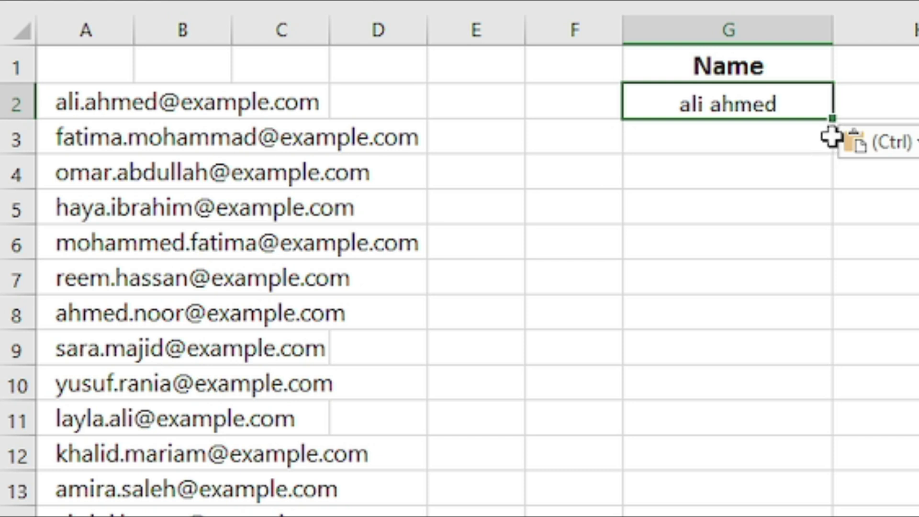
{"action": "left_click_drag", "start_coordinate": [833, 120], "coordinate": [798, 516]}
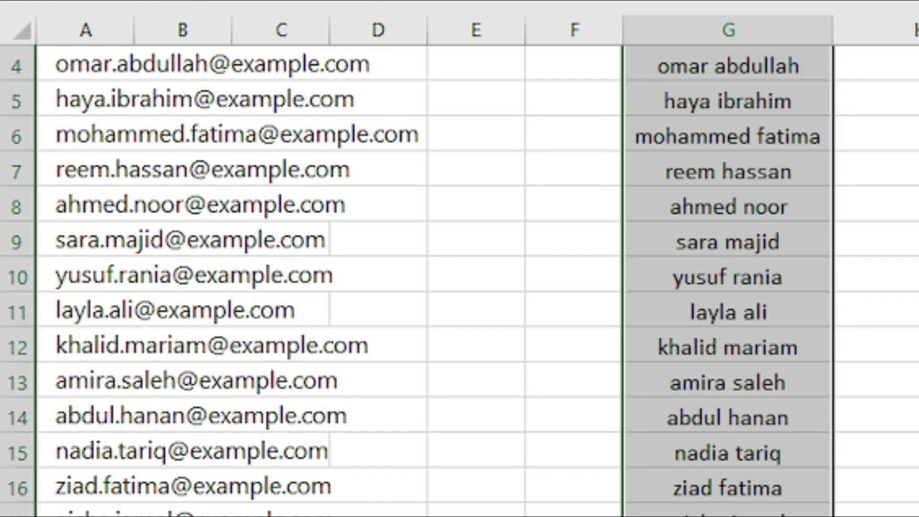
{"action": "scroll", "coordinate": [754, 299], "scroll_direction": "up", "scroll_amount": 1}
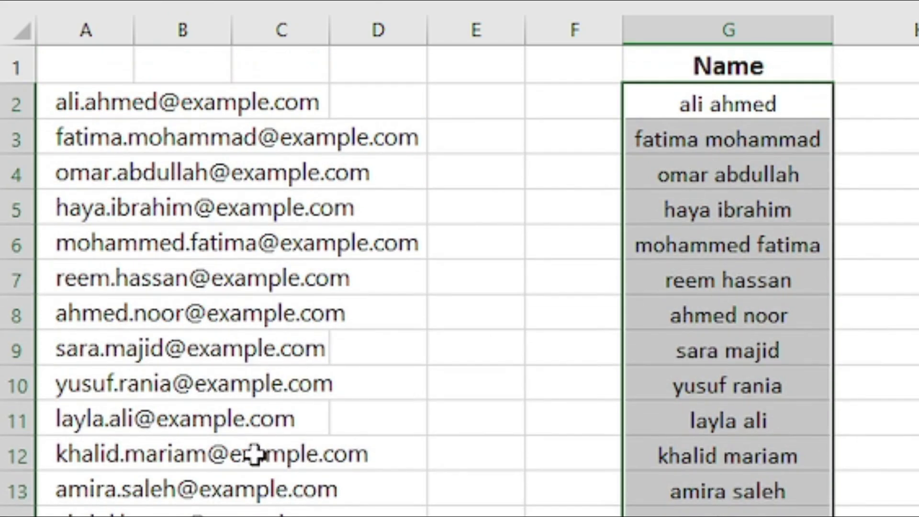